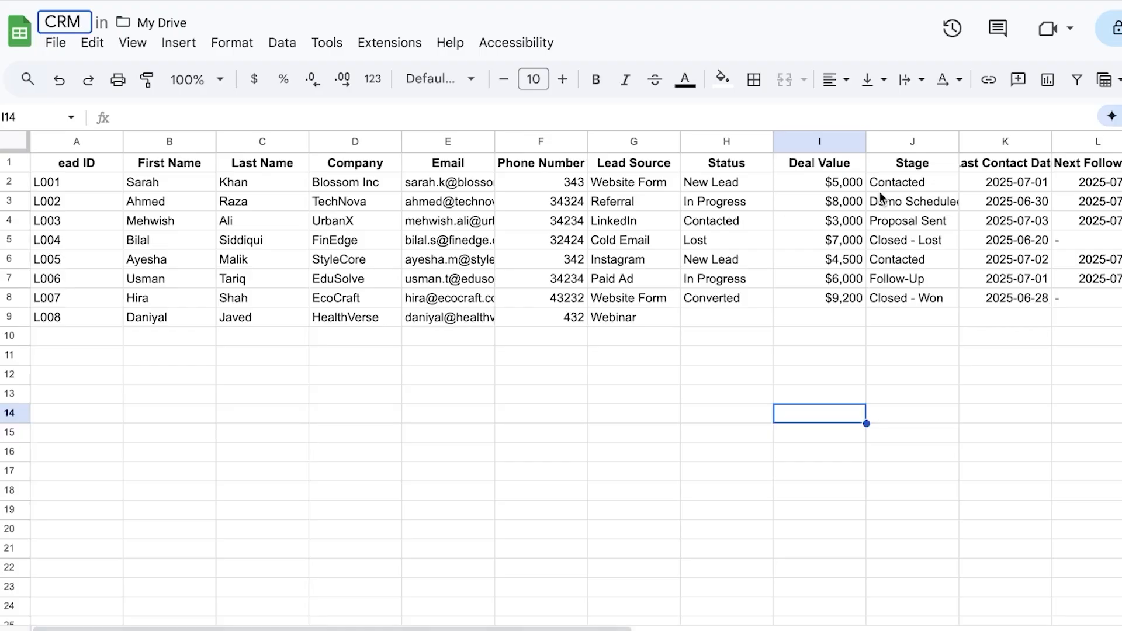
click(64, 163)
drag(64, 163, 71, 325)
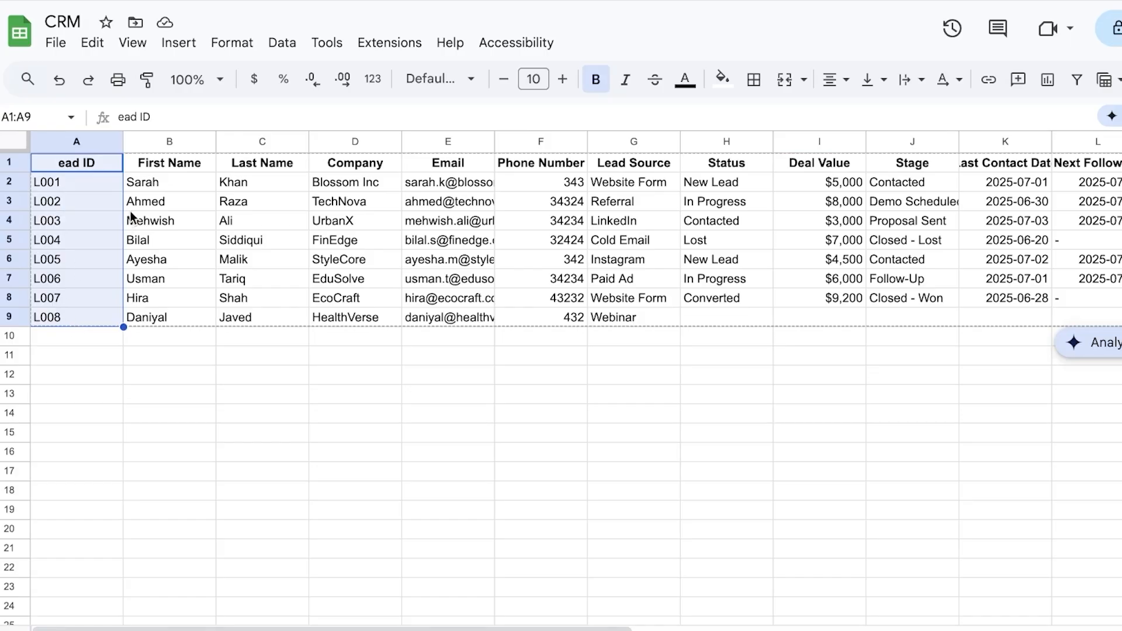
right_click(102, 141)
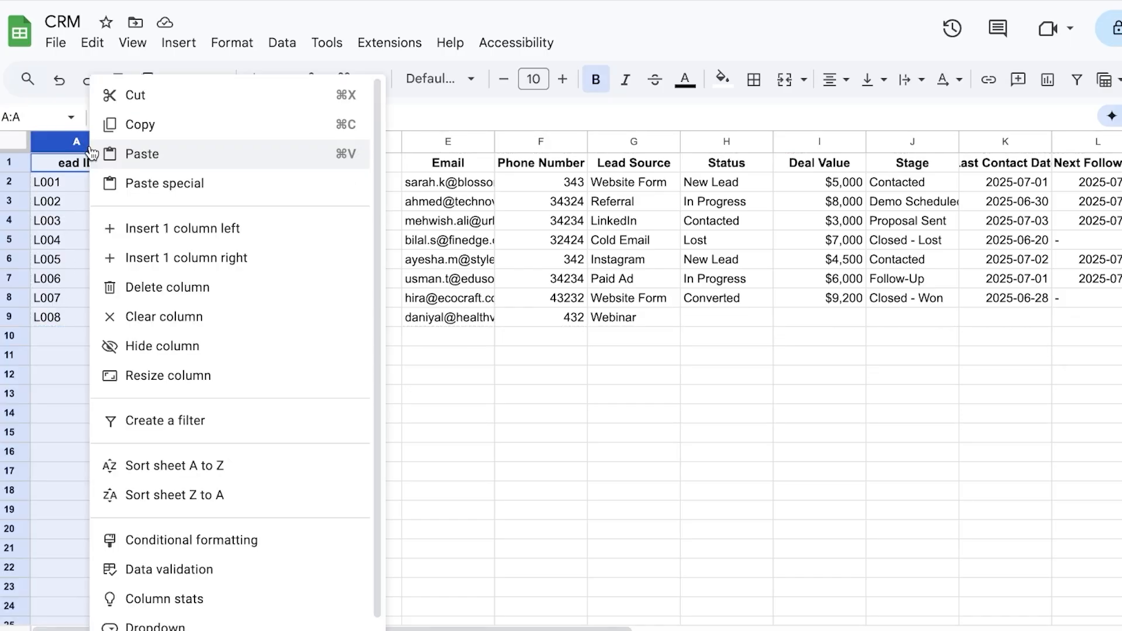
click(181, 103)
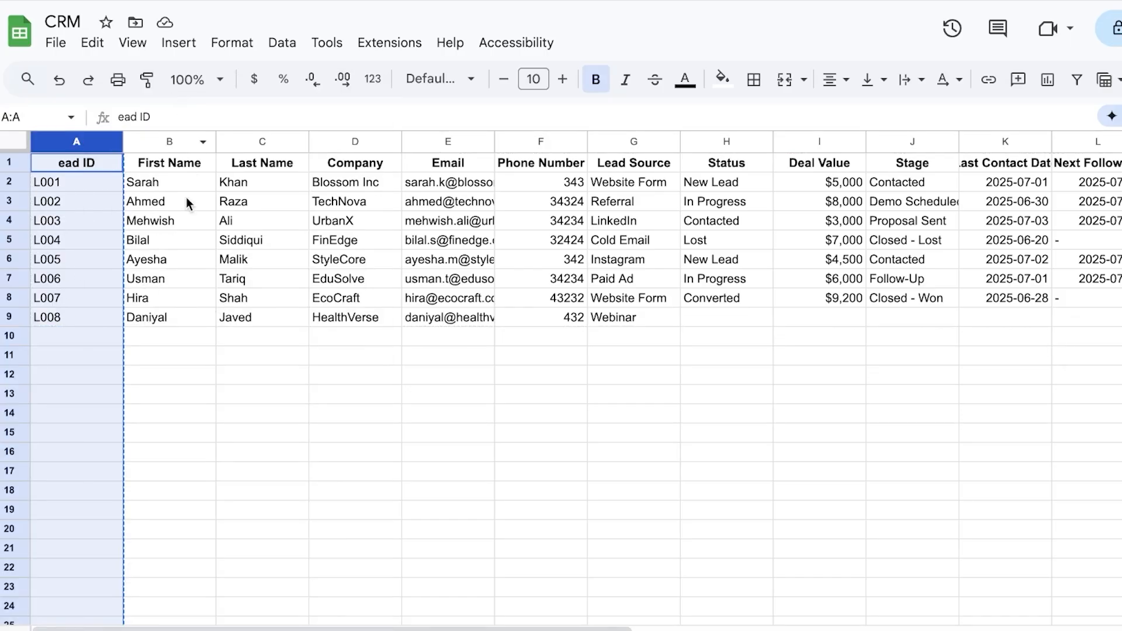
click(171, 354)
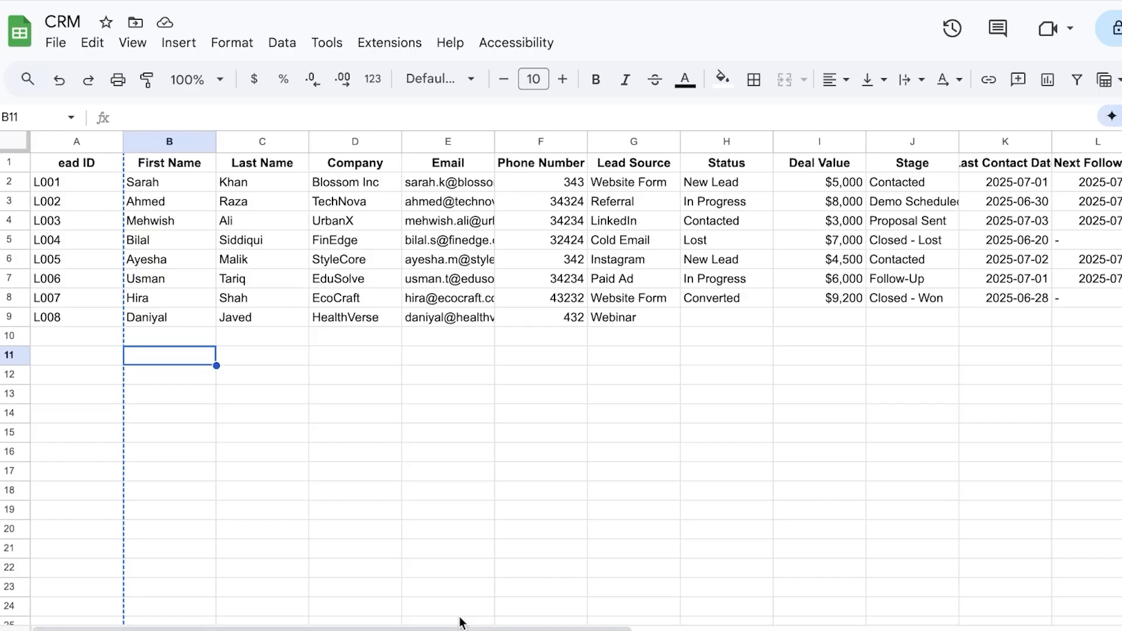
- Delete the lead ID column, column A, from the lead table
click(54, 141)
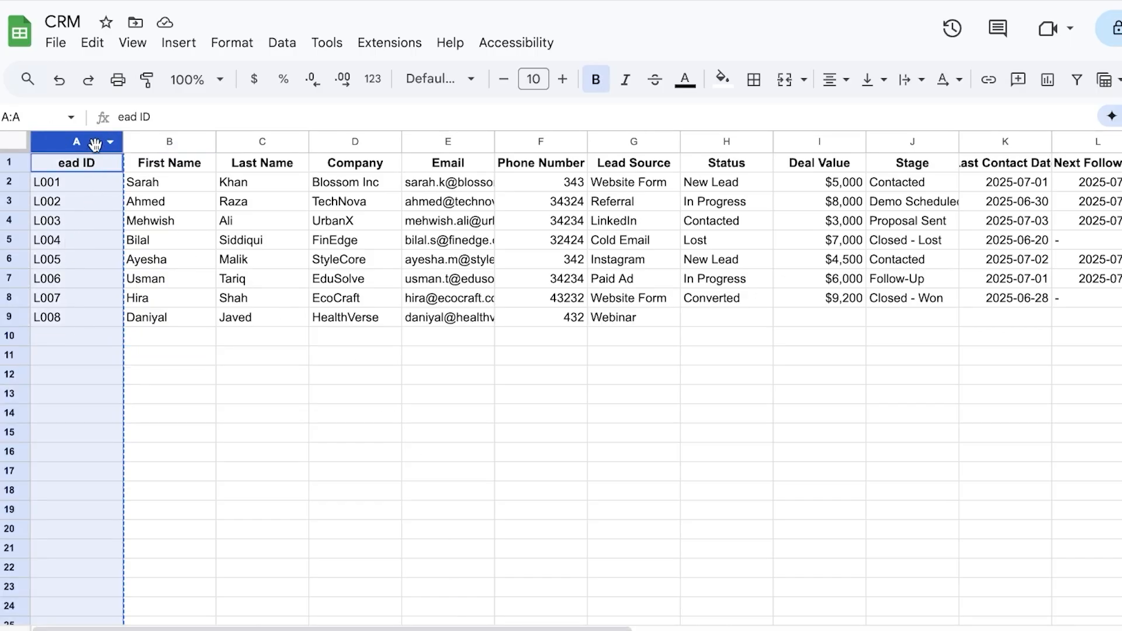
right_click(77, 181)
click(123, 290)
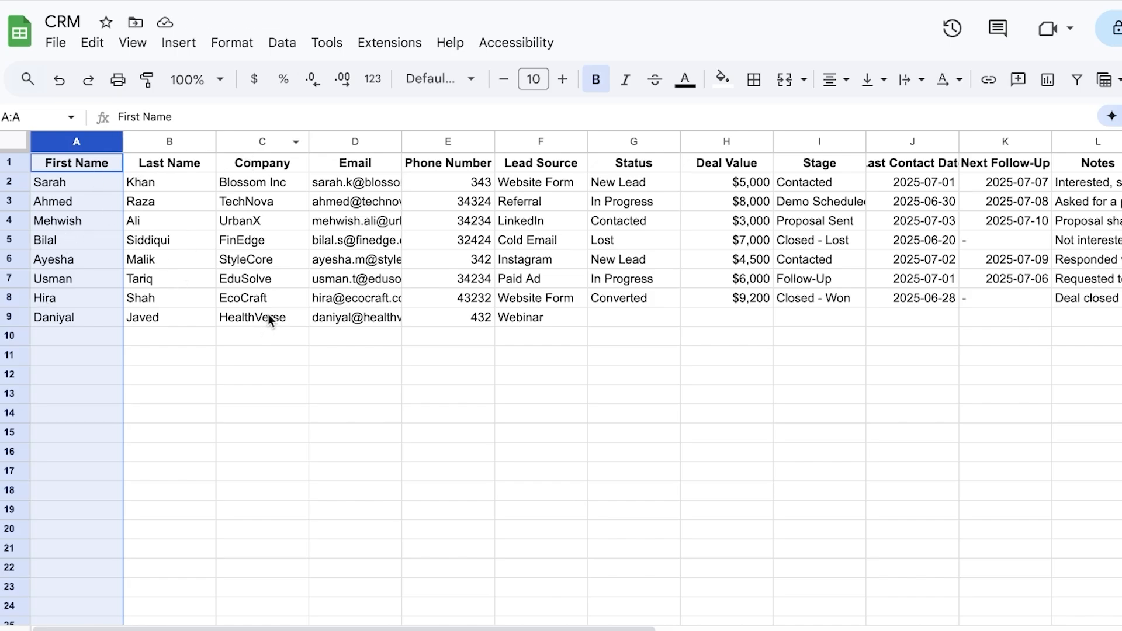
- Widen the Email, Stage, Last Contact Date and Next Follow-Up columns so that their full contents fit
drag(404, 140, 467, 143)
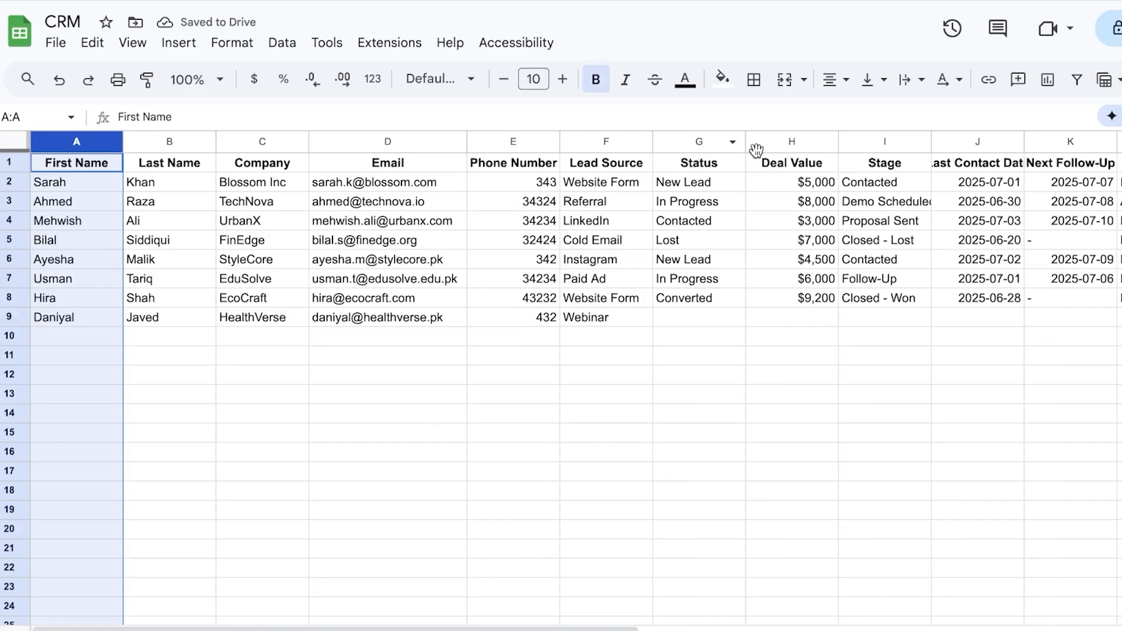
scroll(734, 152, right, 5)
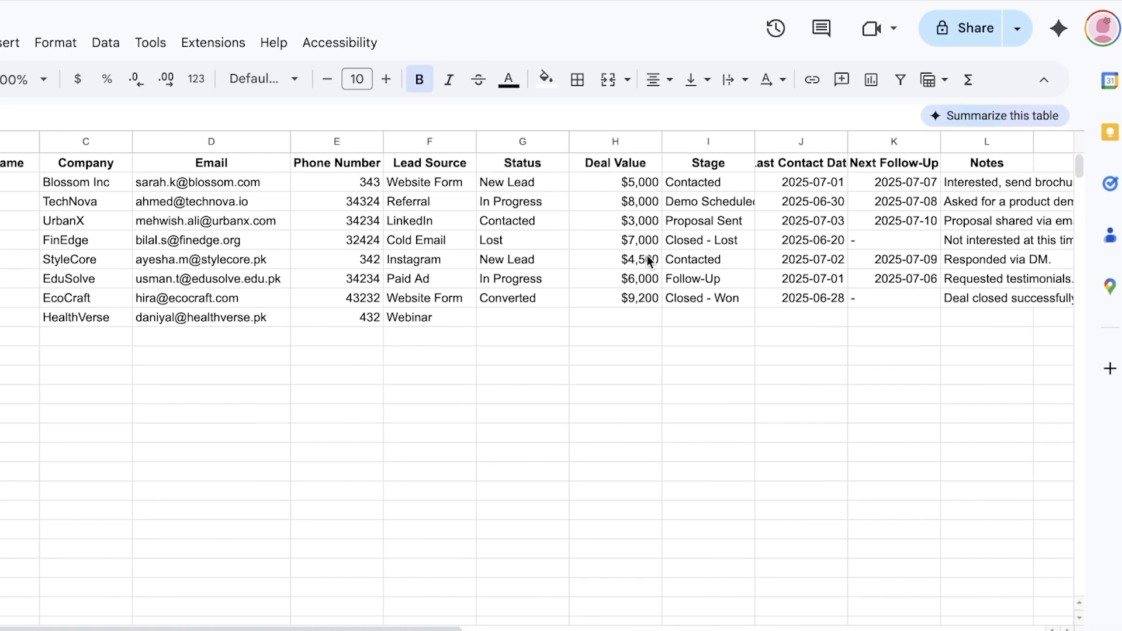
drag(753, 141, 781, 142)
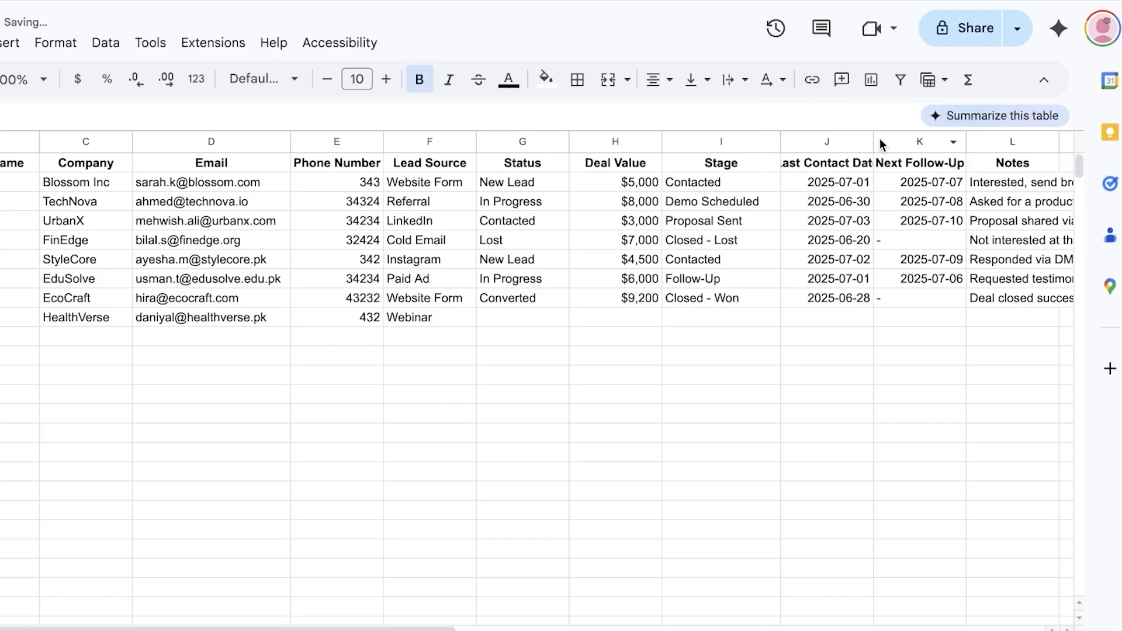
drag(875, 141, 900, 141)
drag(995, 141, 1013, 142)
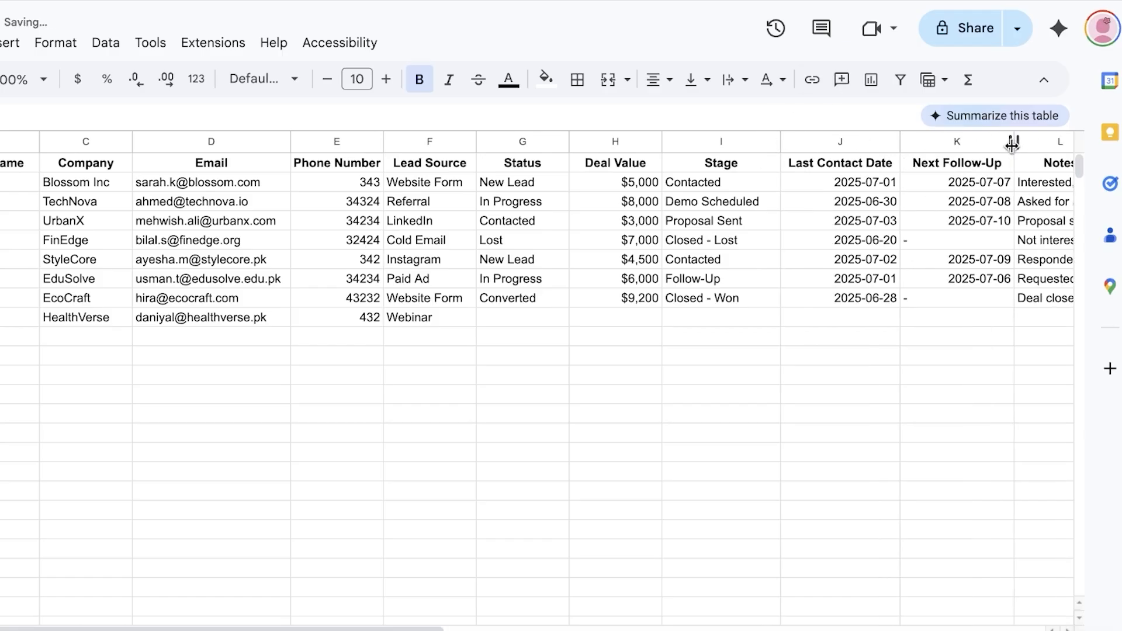
drag(442, 627, 615, 628)
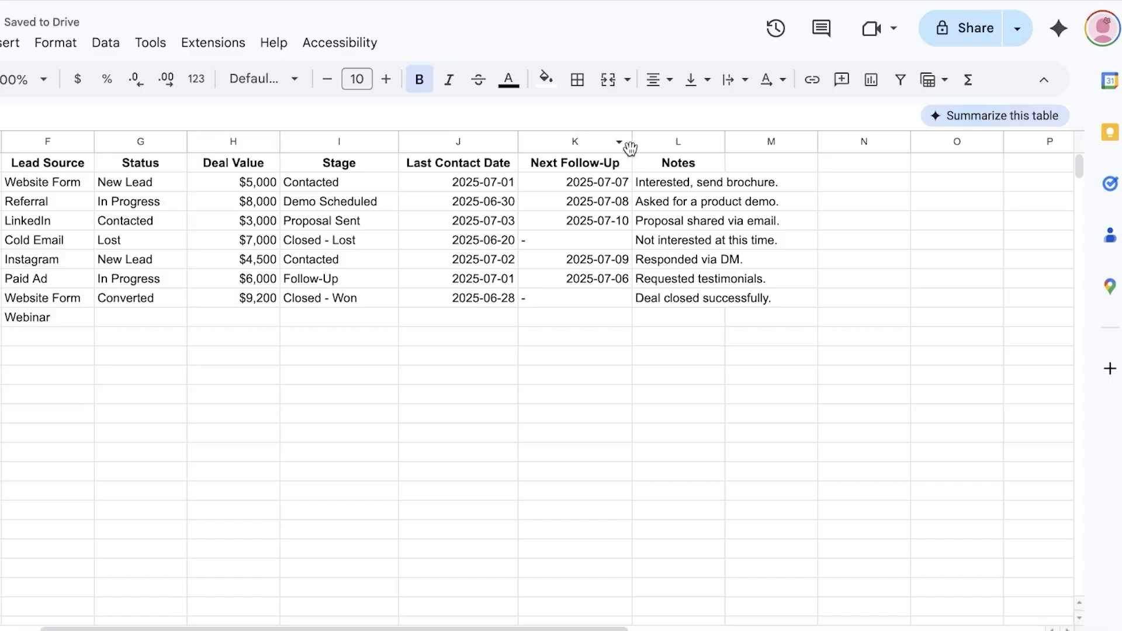
drag(631, 142, 678, 143)
drag(395, 626, 214, 627)
click(87, 510)
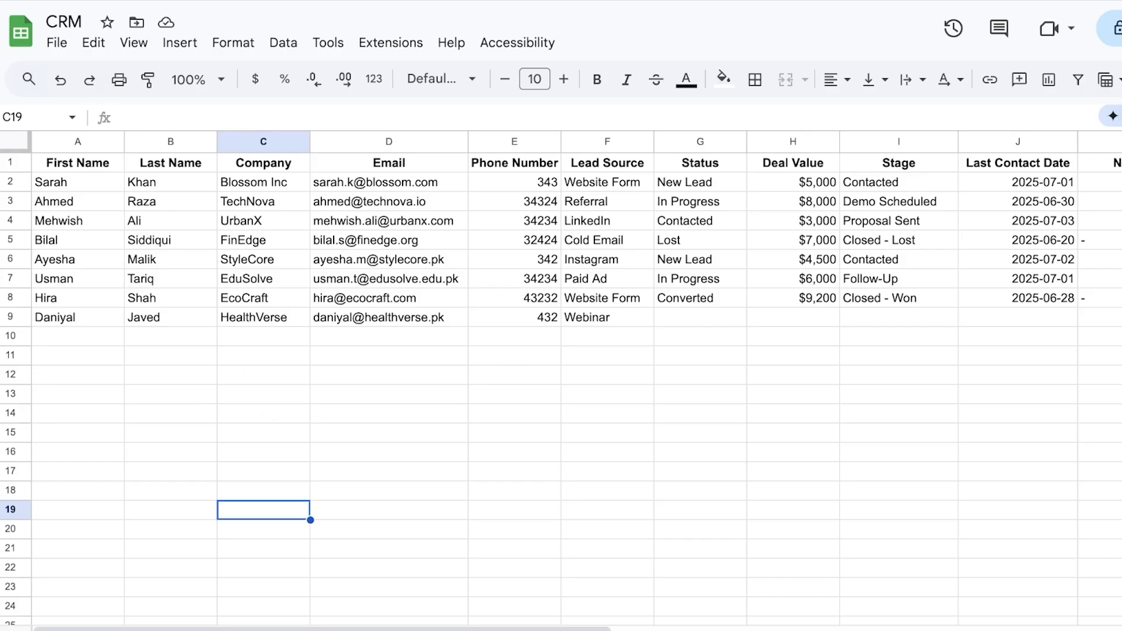
- Rename the sheet that holds the lead table as Data Sheet
right_click(143, 630)
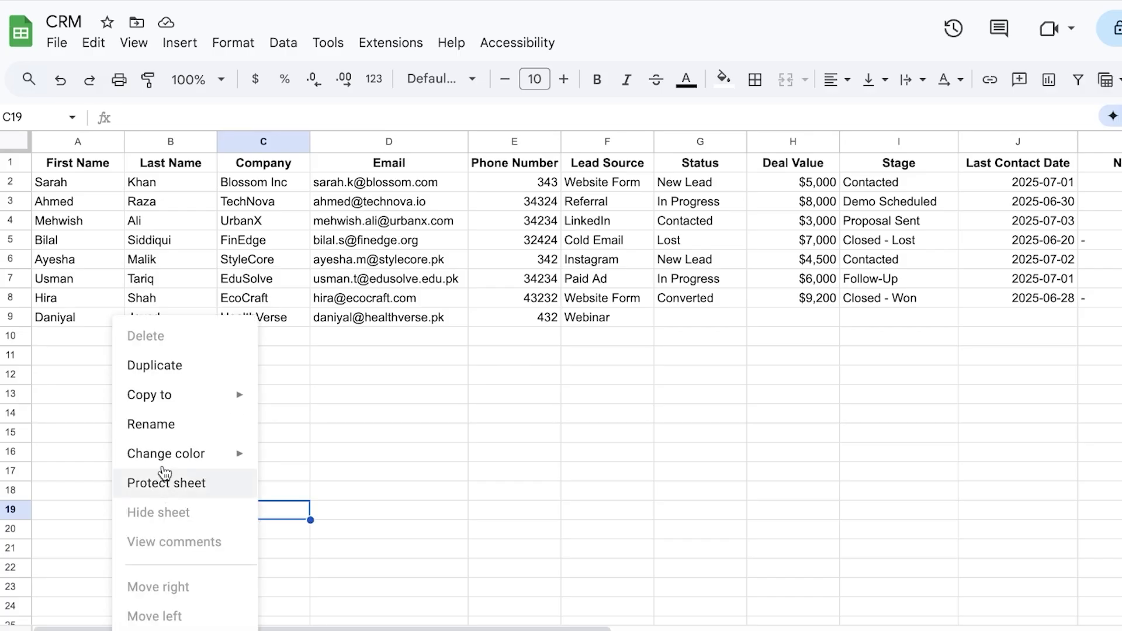
click(258, 517)
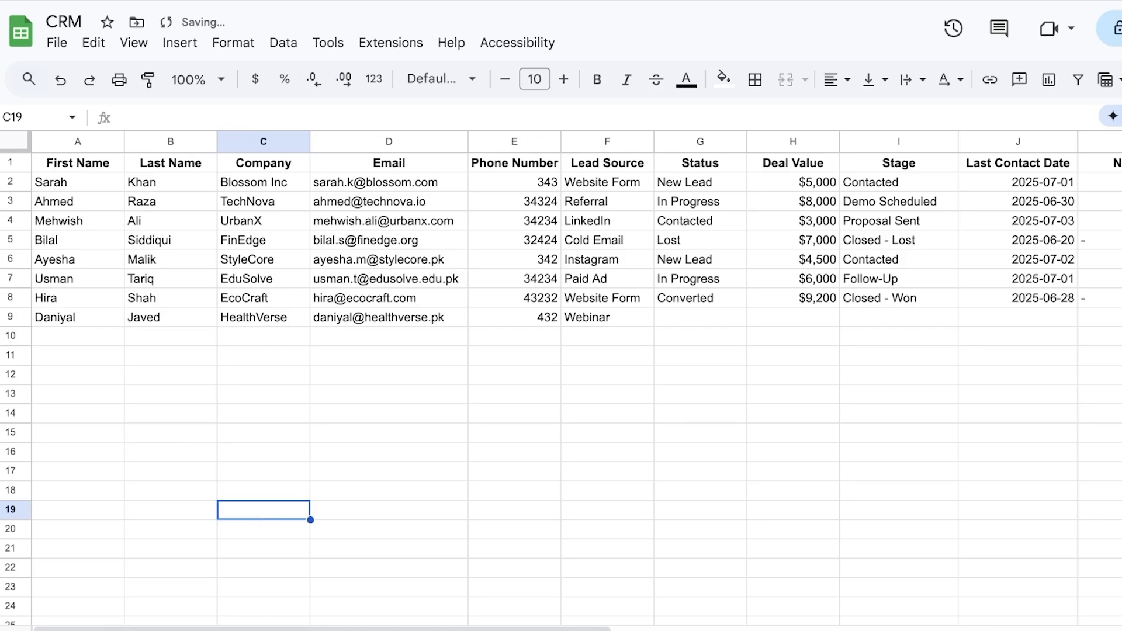
click(207, 339)
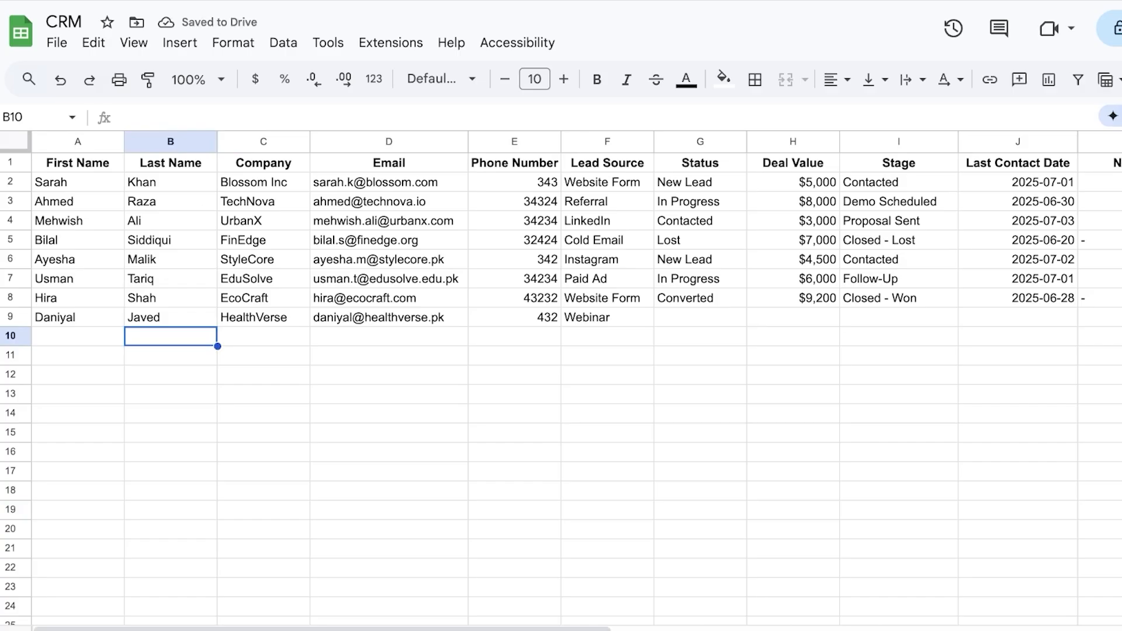
- Add a new blank sheet to the spreadsheet and rename it
click(44, 630)
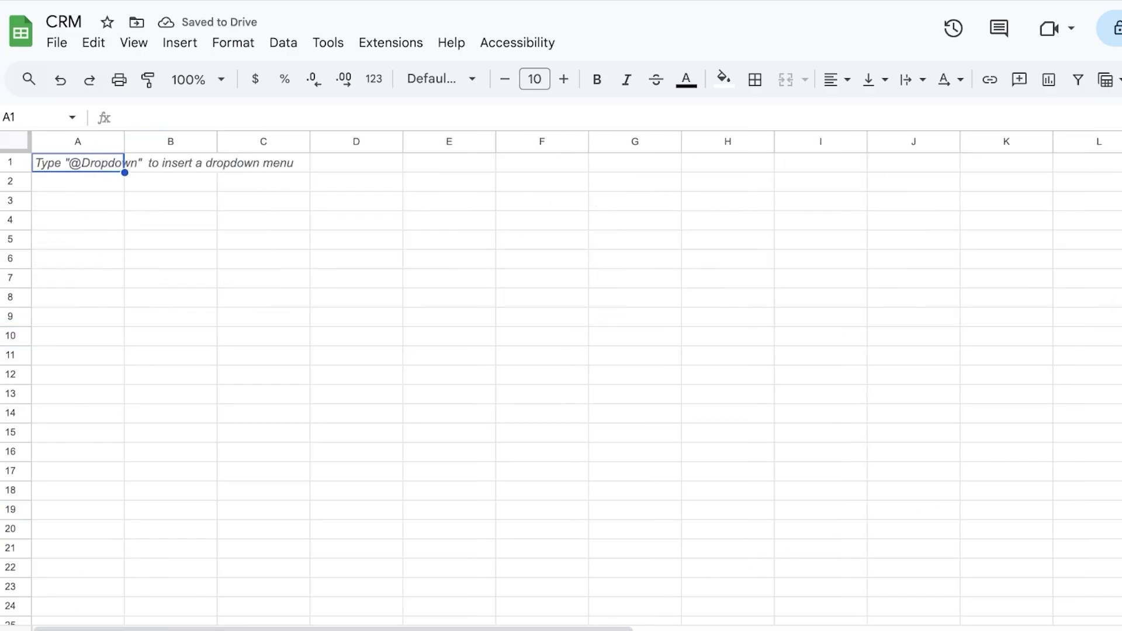
click(299, 630)
click(287, 420)
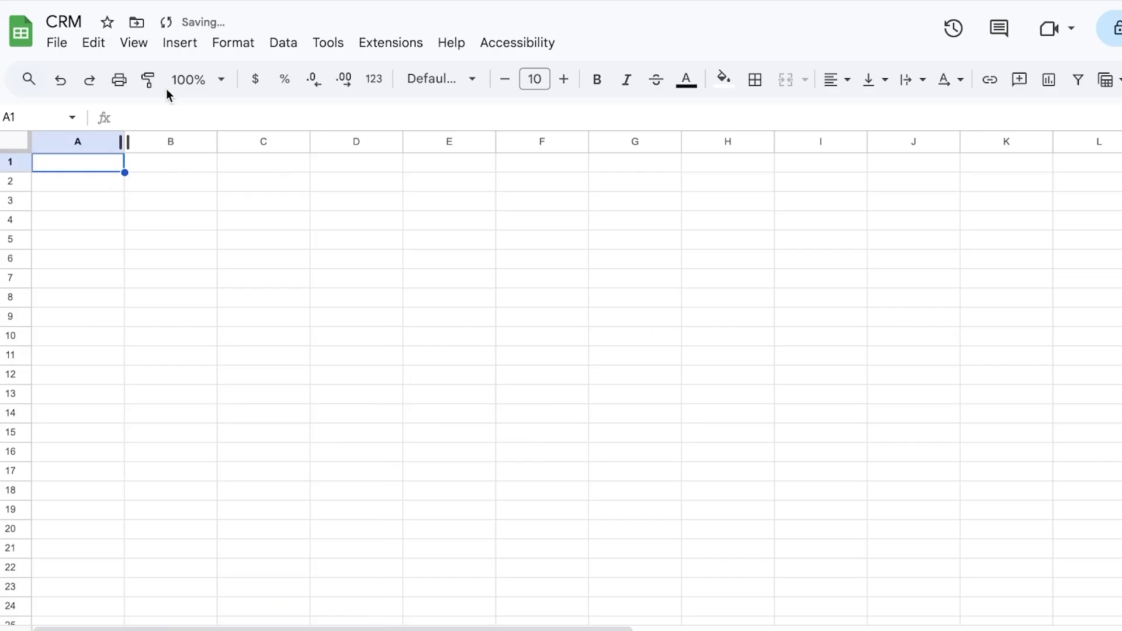
- Insert a chart on the new sheet and set its type to Scorecard chart
click(177, 47)
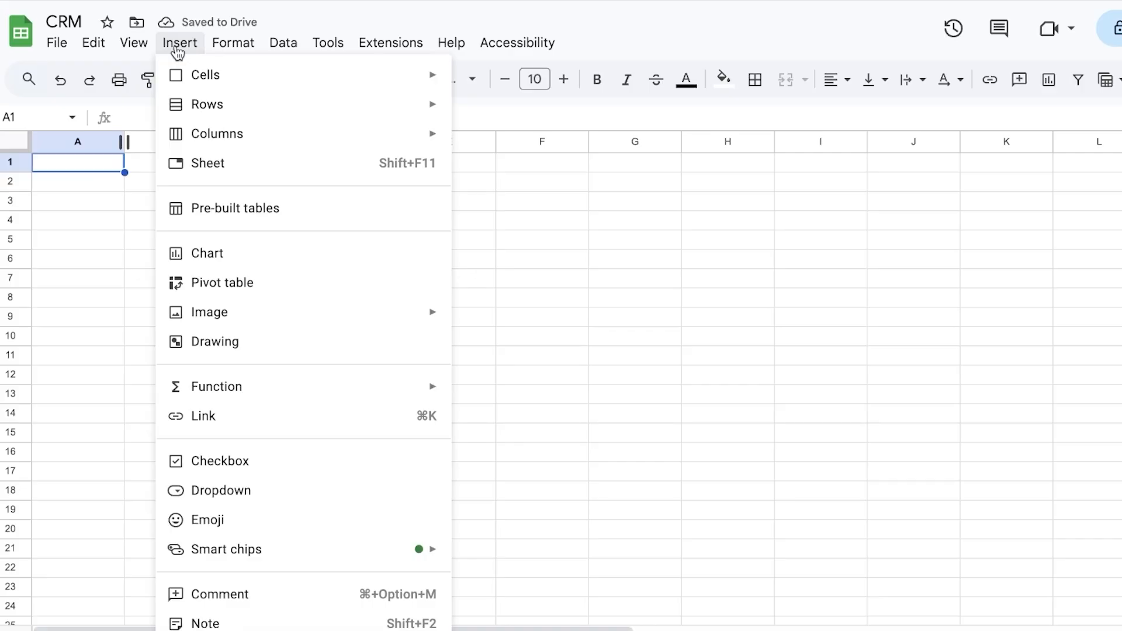
click(200, 251)
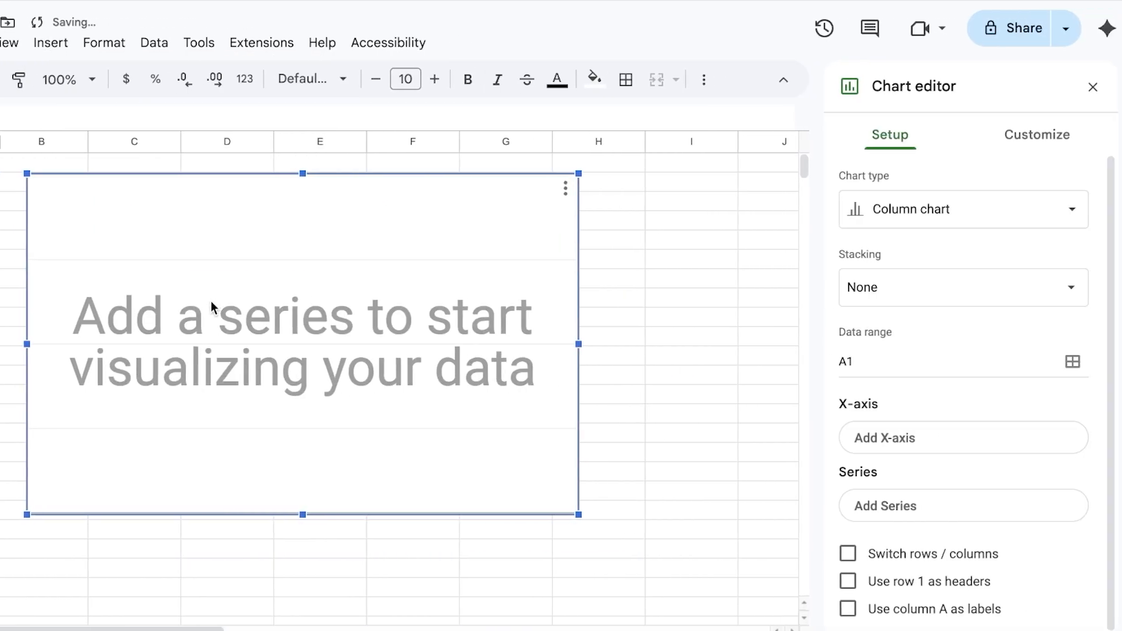
click(914, 211)
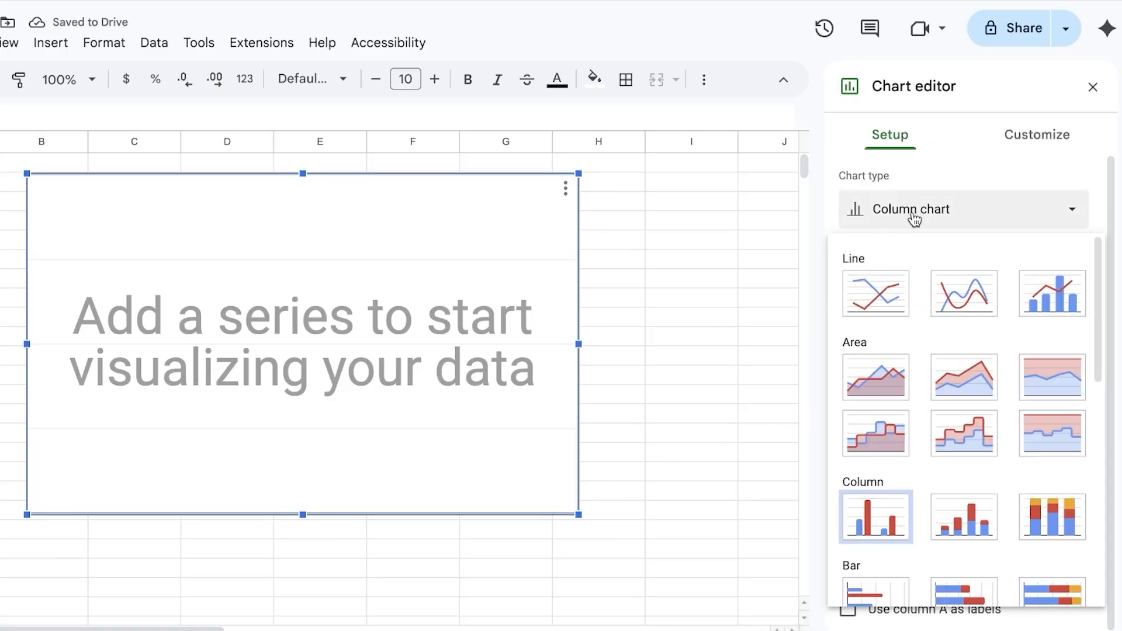
scroll(918, 351, down, 10)
click(918, 212)
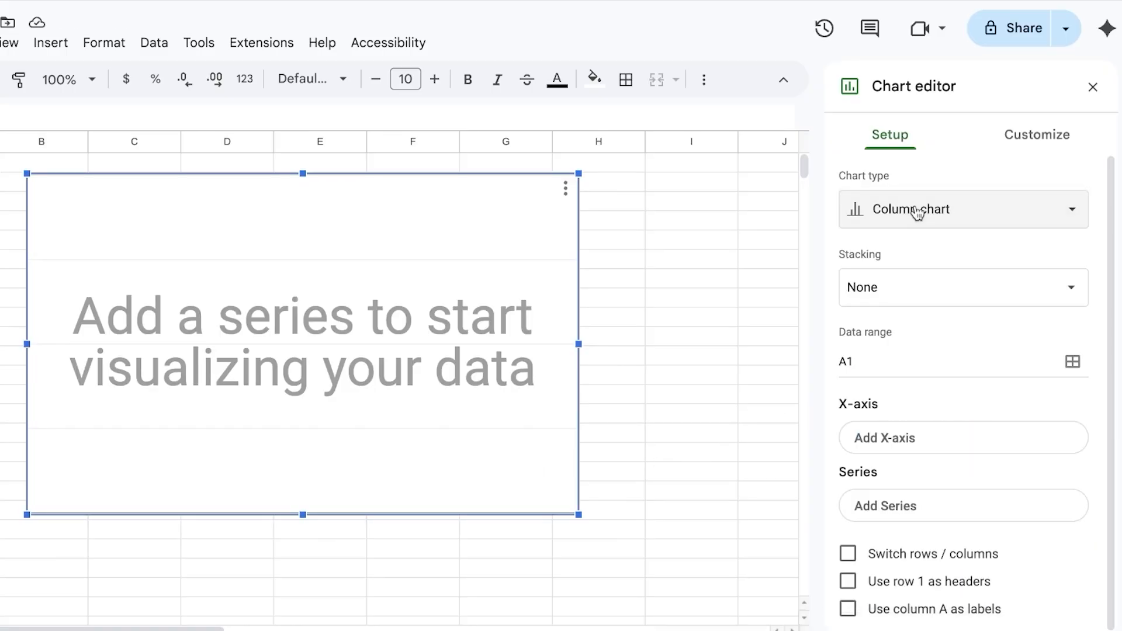
click(918, 212)
scroll(957, 429, down, 10)
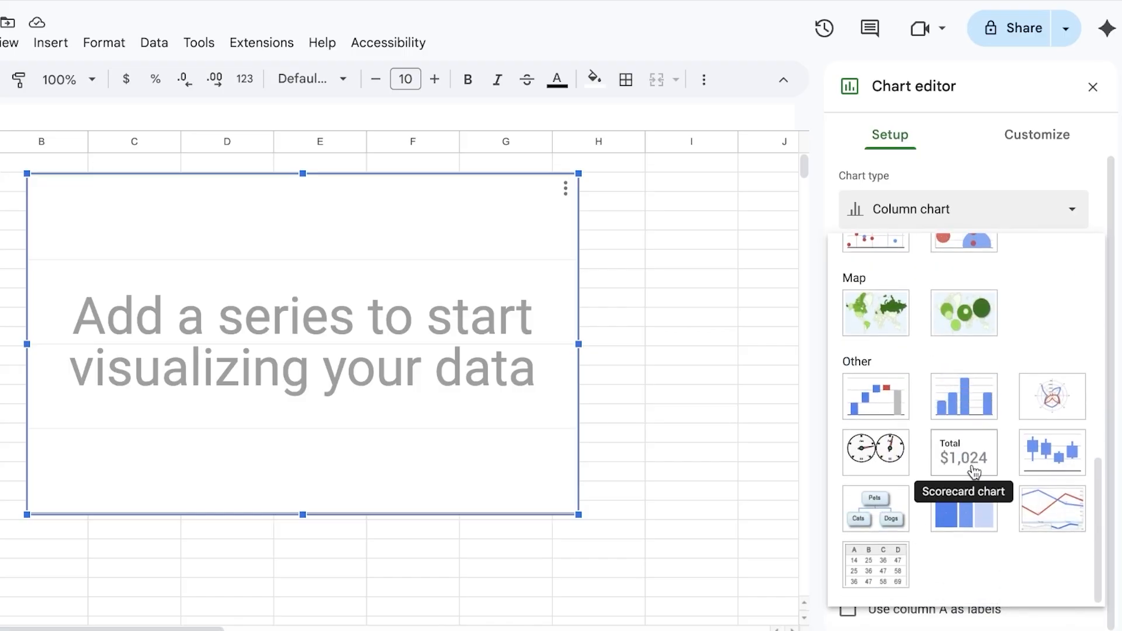
click(974, 468)
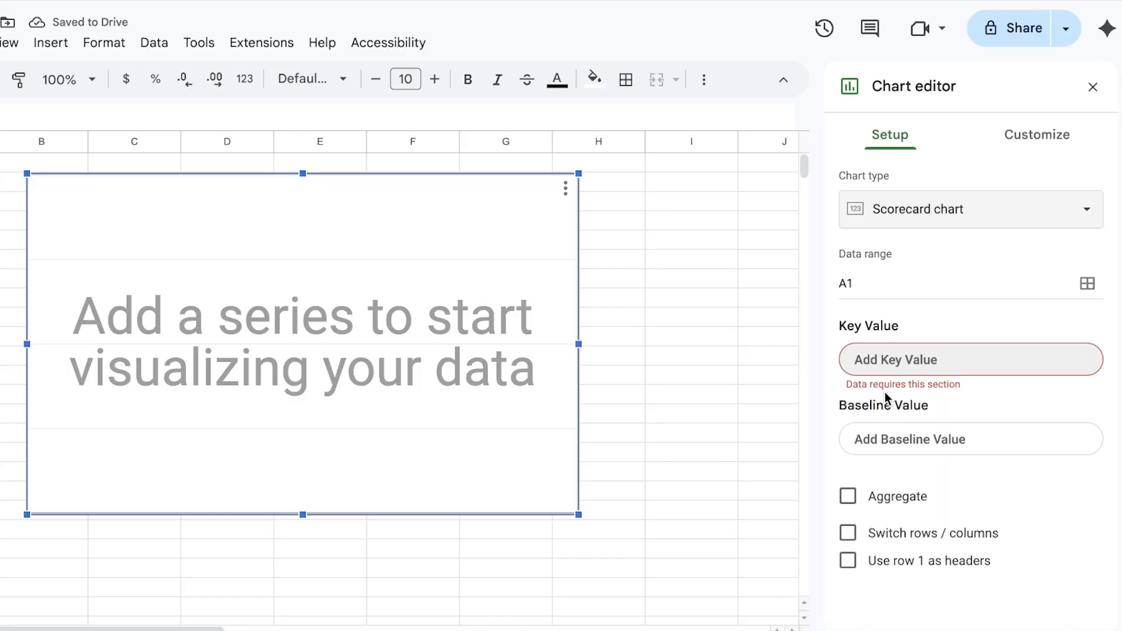
- Set the scorecard's data range to the deal values in 'Data Sheet'!H2:H8
click(1088, 285)
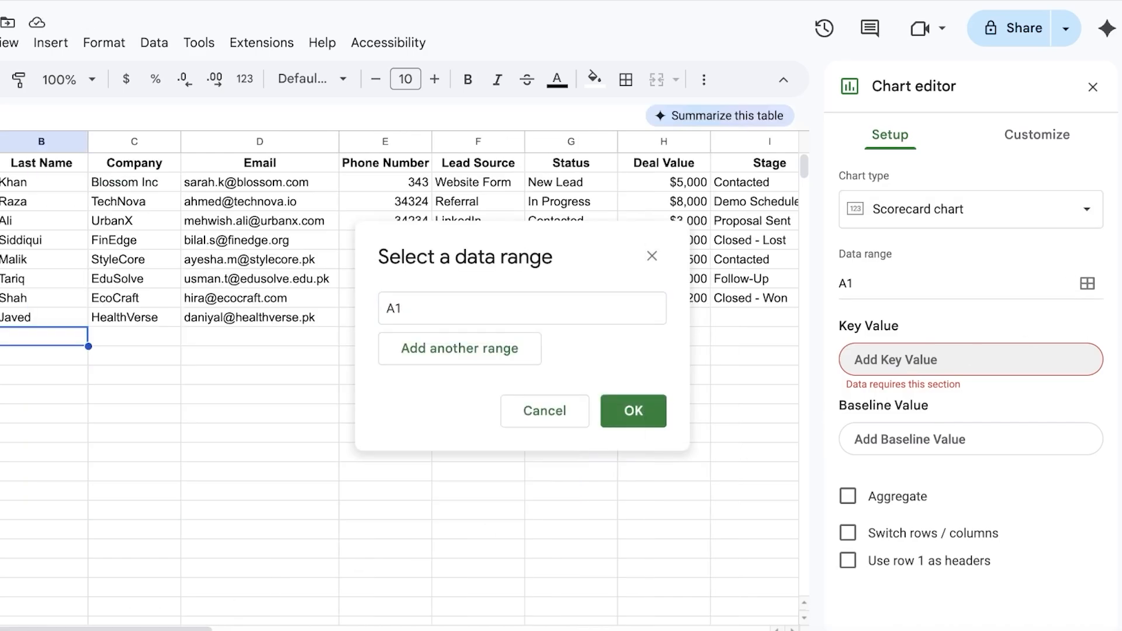
drag(681, 185, 702, 295)
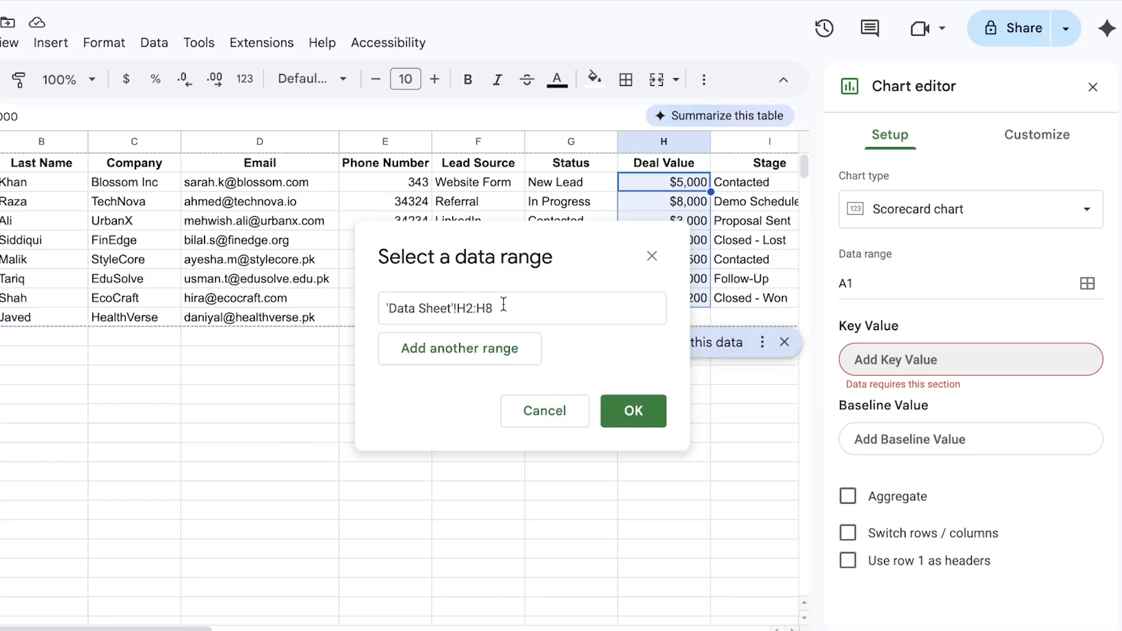
click(633, 411)
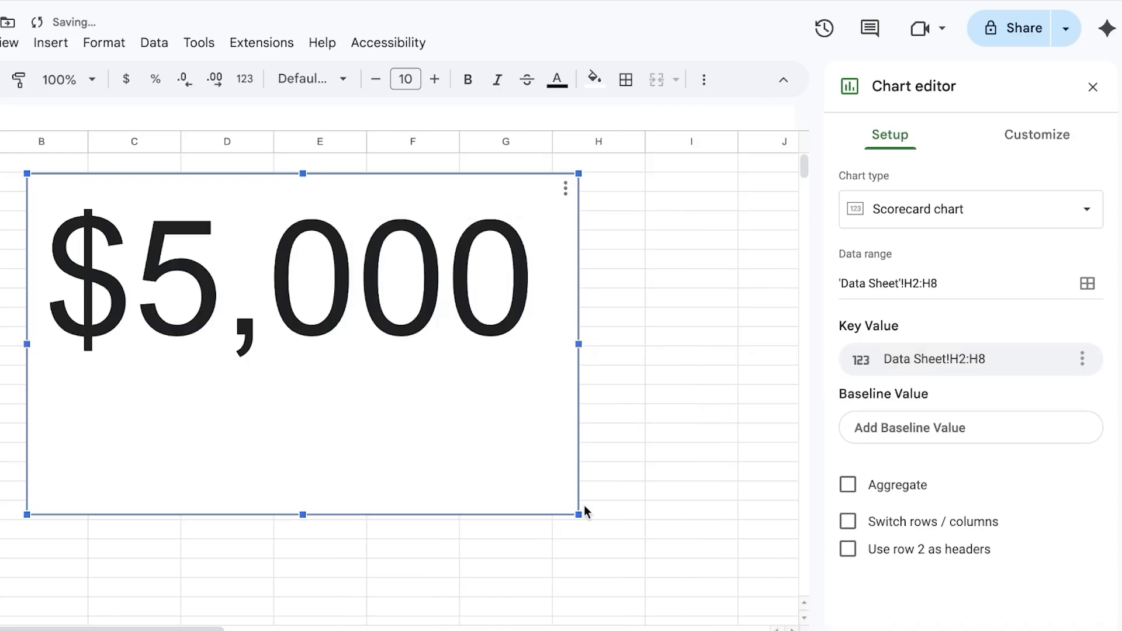
- Shrink the scorecard chart and move it to start in column A, covering about rows 1 to 12 through column E
drag(581, 517, 383, 393)
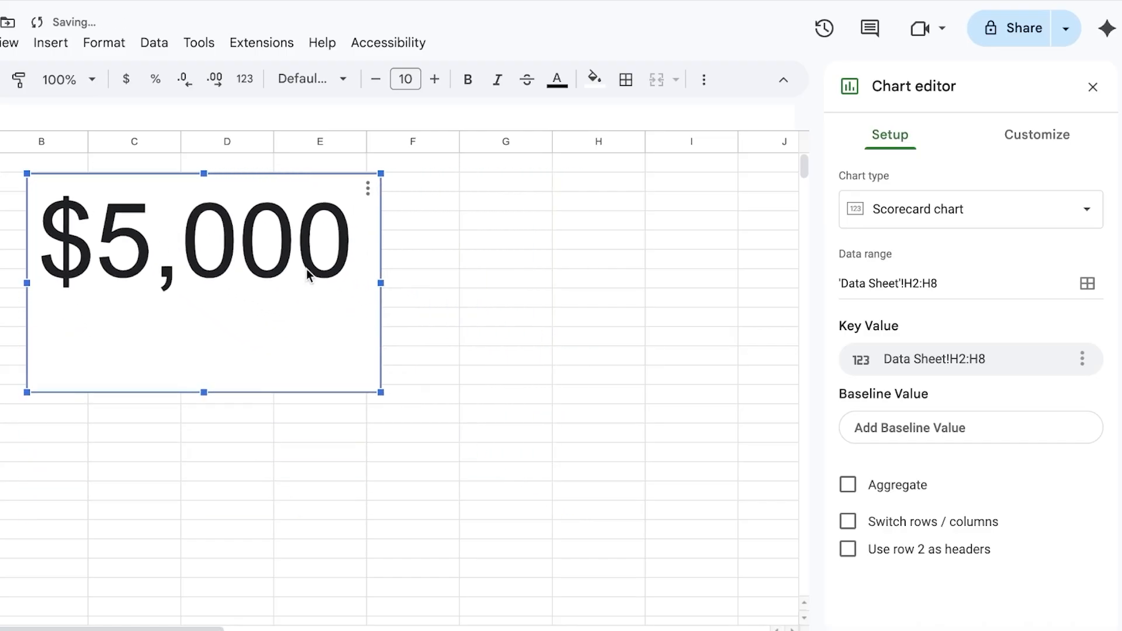
drag(308, 275, 176, 228)
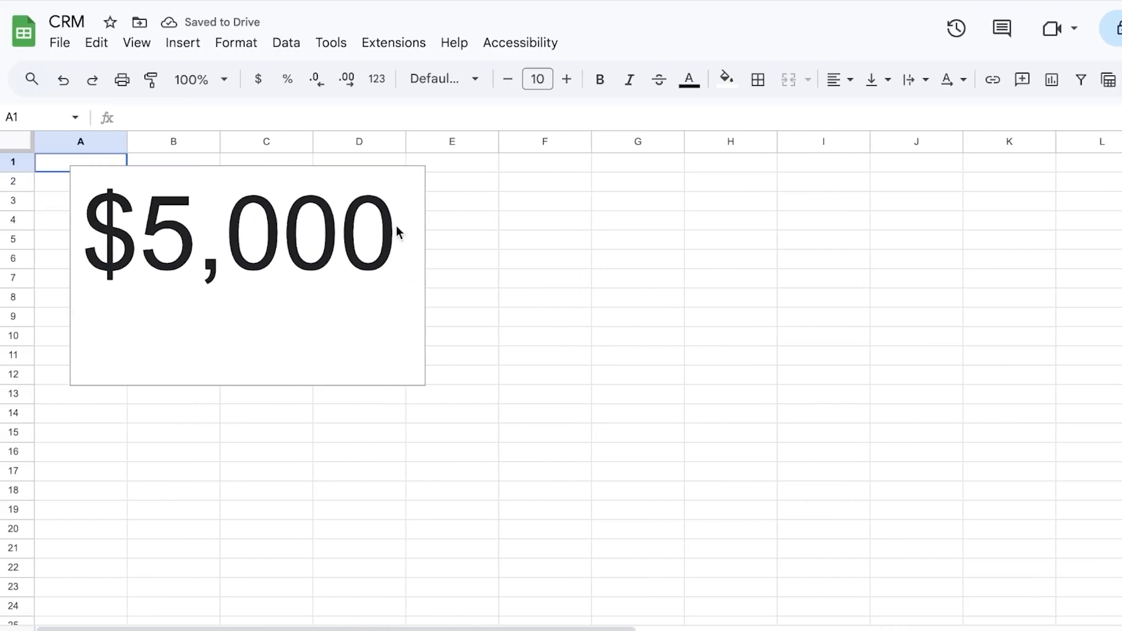
click(114, 178)
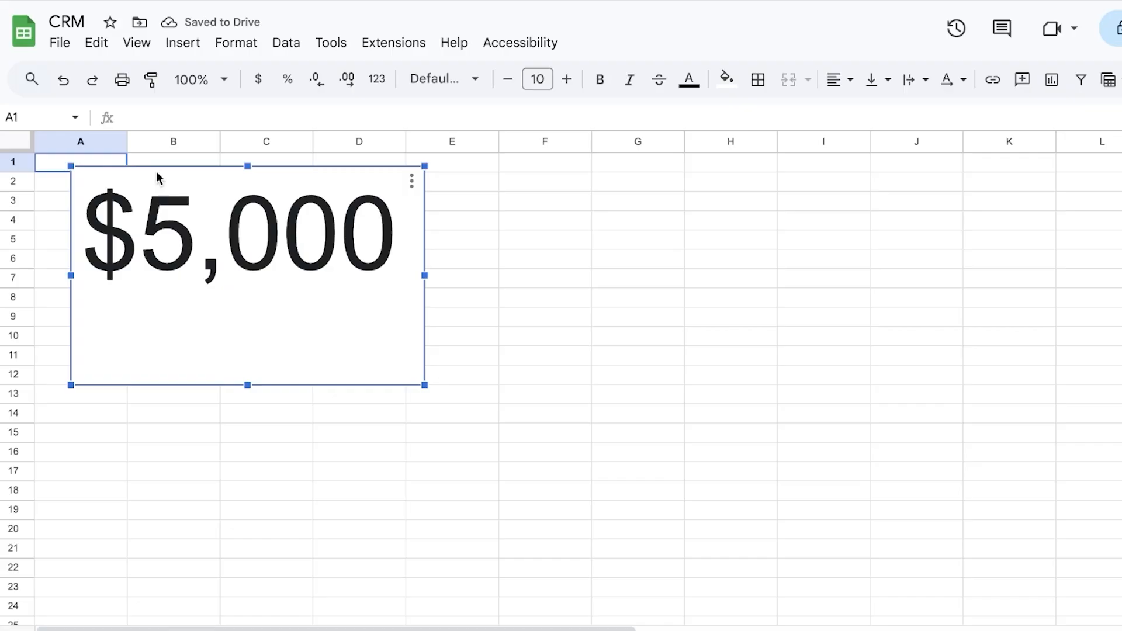
click(599, 304)
click(260, 260)
click(512, 240)
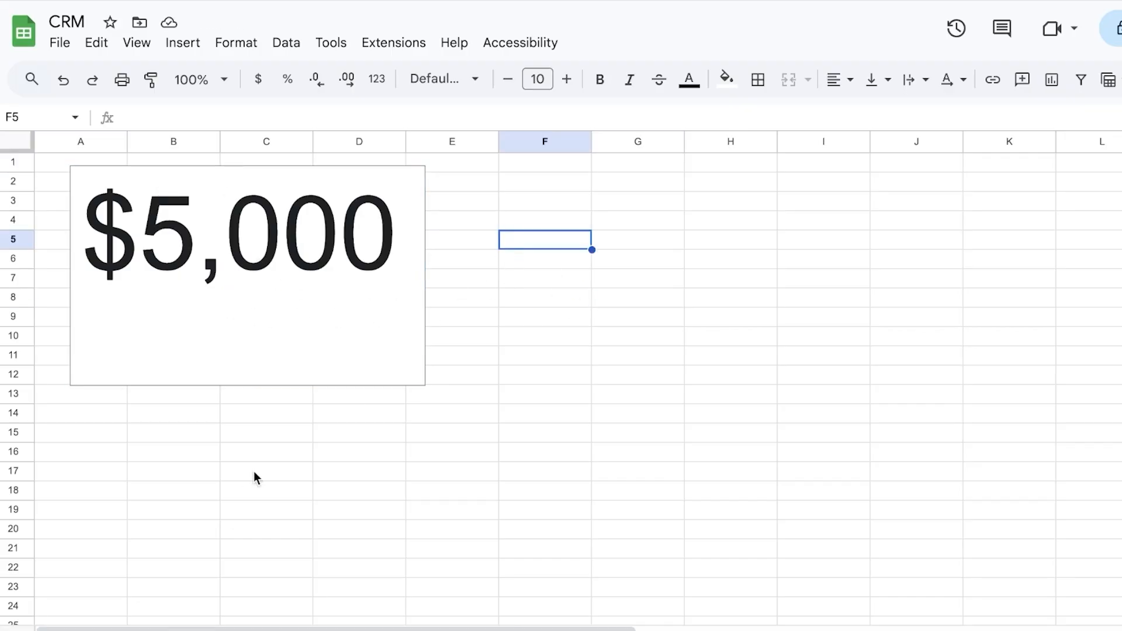
click(253, 473)
drag(169, 420, 349, 418)
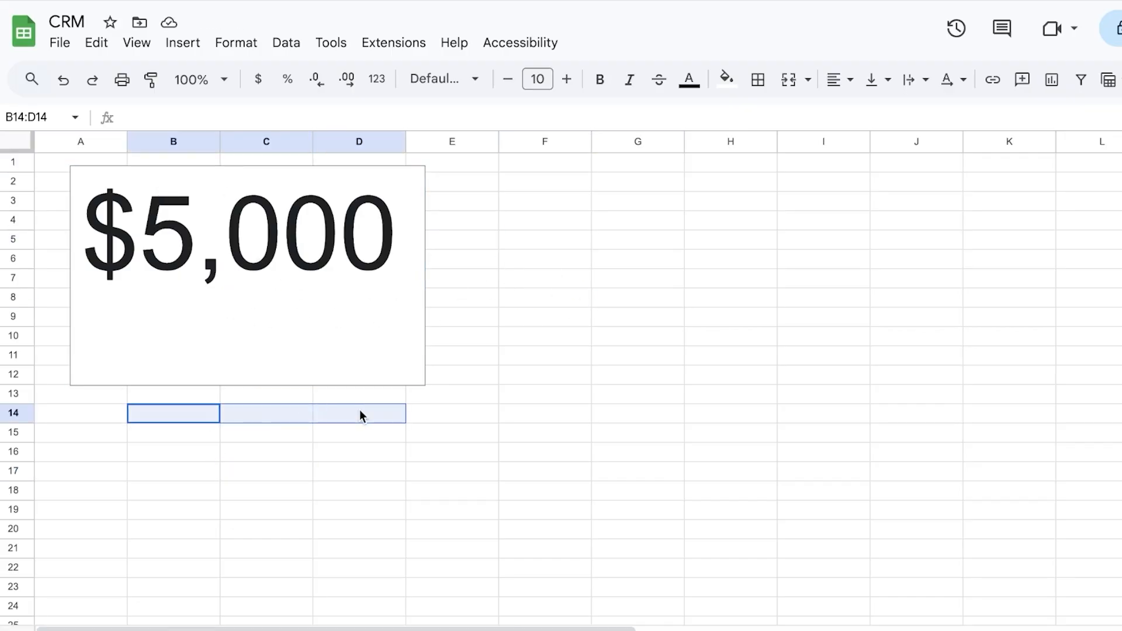
- Enlarge the scorecard chart slightly so that it reaches into column E and down to row 14
click(233, 311)
drag(425, 386, 468, 355)
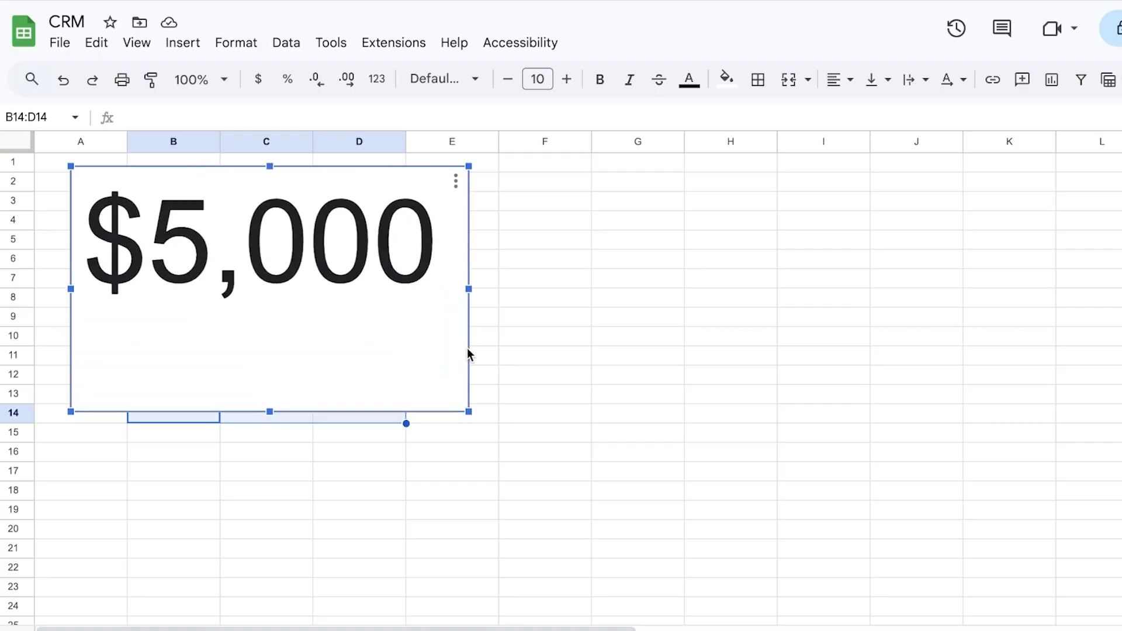
click(459, 184)
click(533, 183)
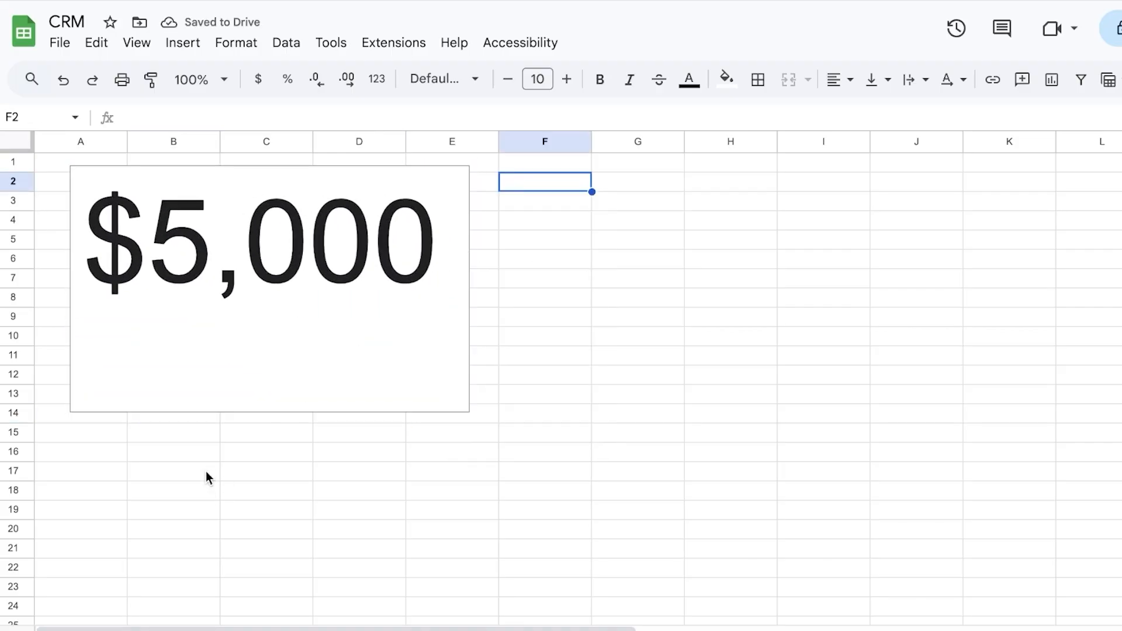
- Enter the label "Total Deals Value" in A15, directly below the scorecard chart
drag(123, 433, 446, 427)
text(T)
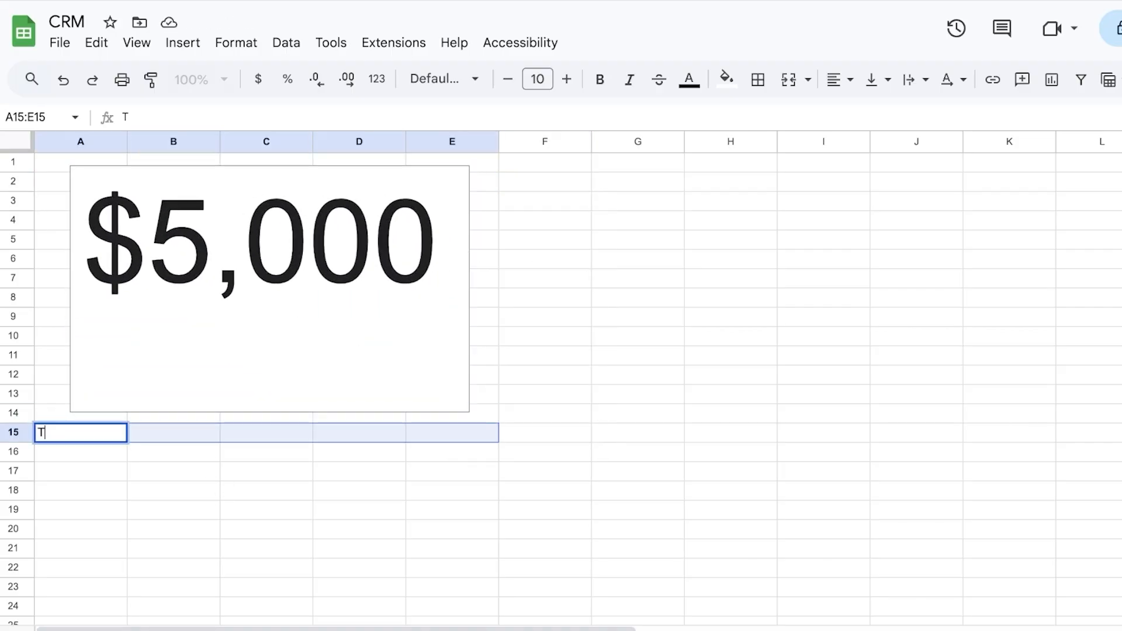
text(otal Deals )
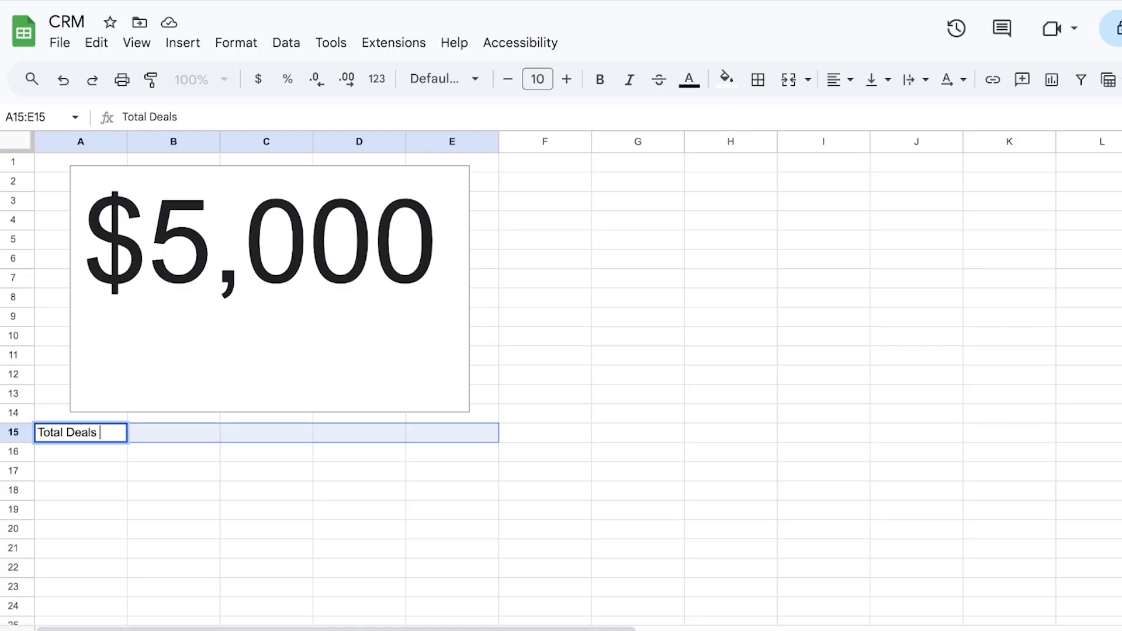
text(Value)
click(266, 507)
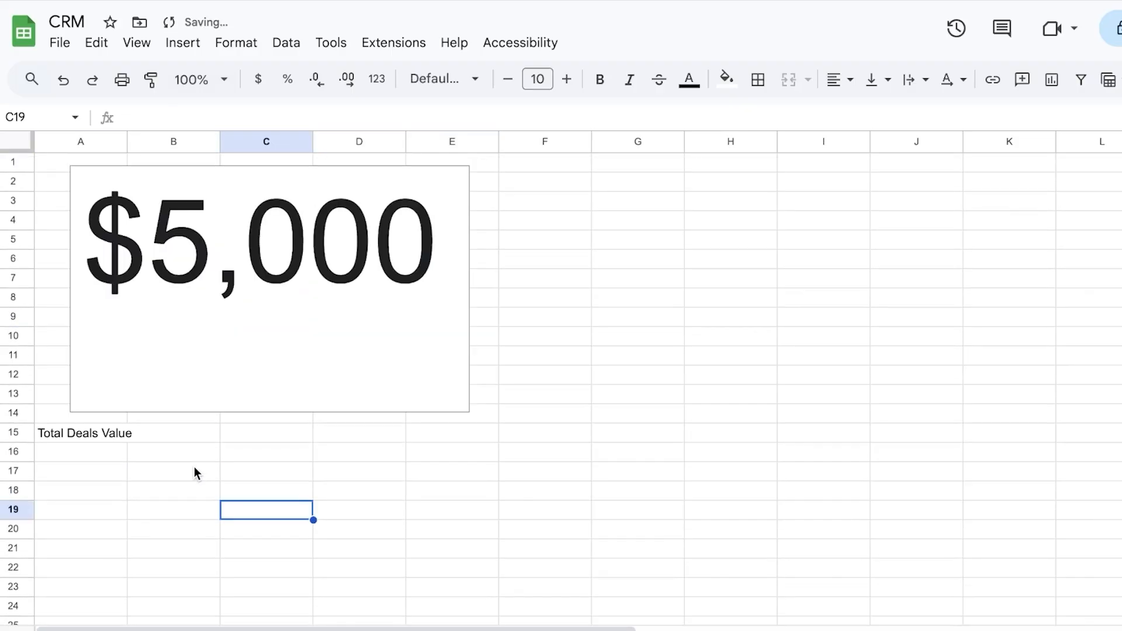
scroll(194, 466, down, 3)
scroll(212, 438, up, 4)
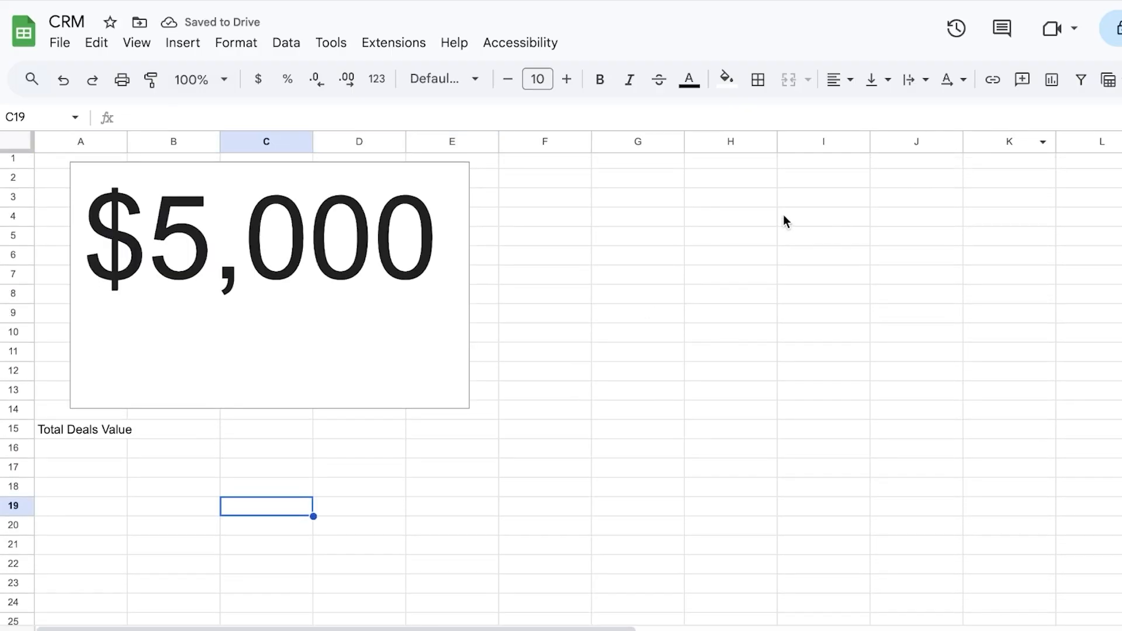
drag(738, 178, 1110, 418)
scroll(731, 421, down, 4)
click(359, 428)
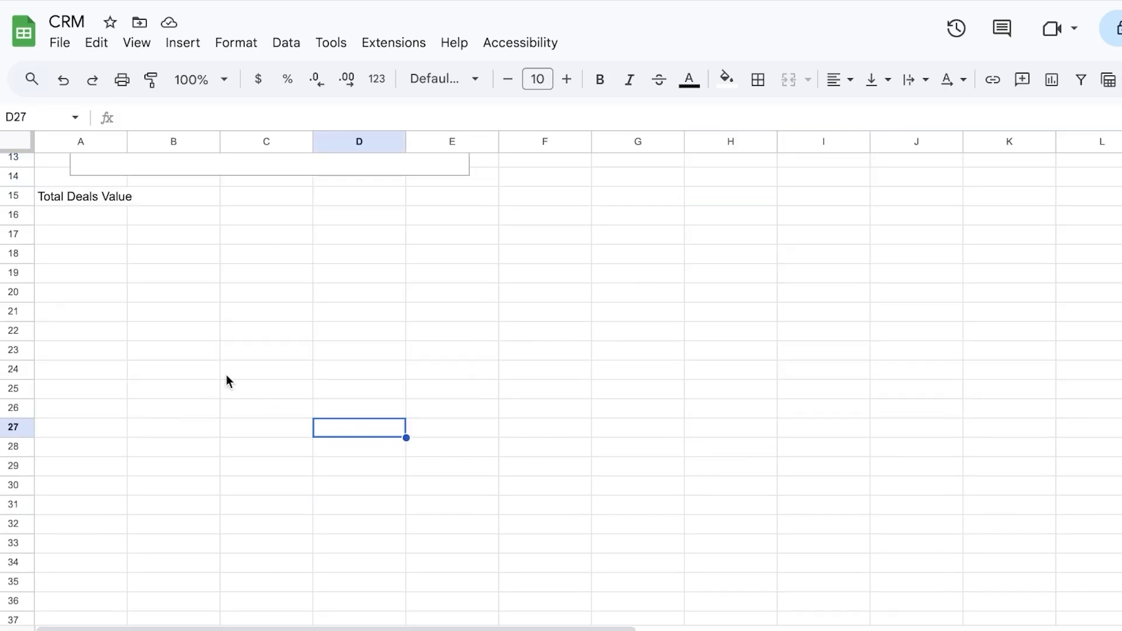
scroll(231, 517, up, 5)
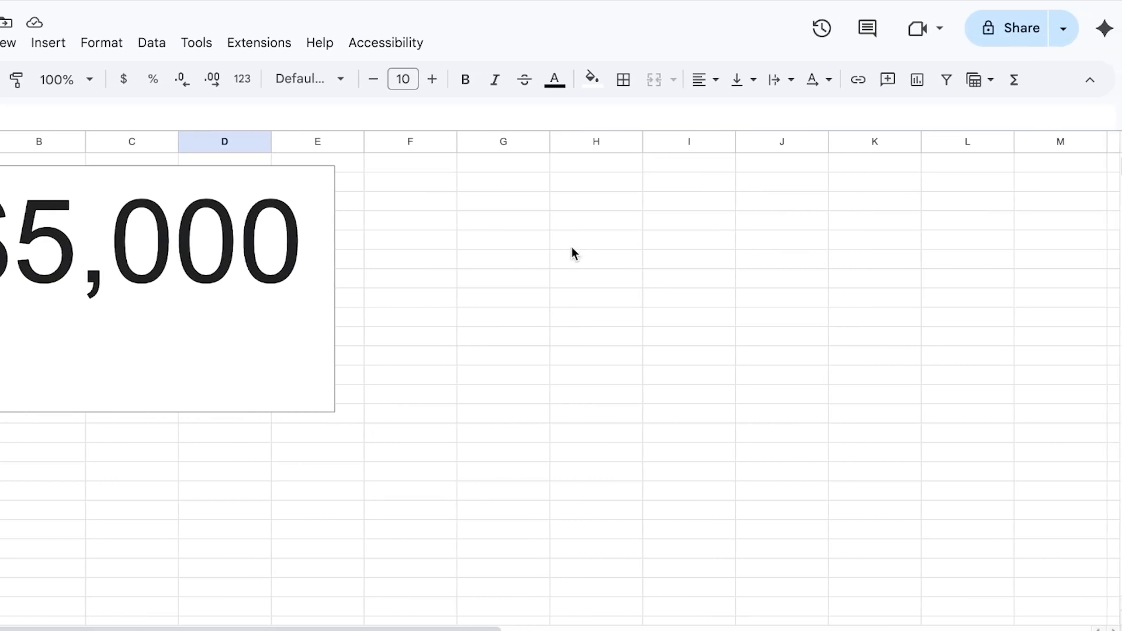
- Insert a chart with the empty cells H2:L13 selected and choose Column chart as its type
drag(596, 181, 972, 401)
click(50, 44)
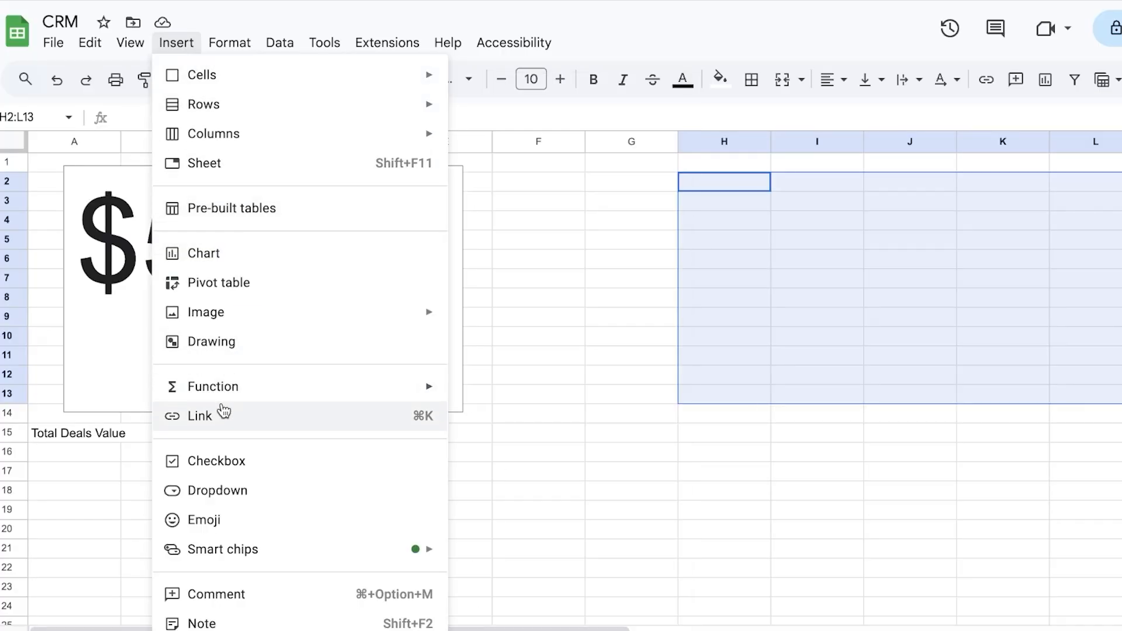
click(225, 266)
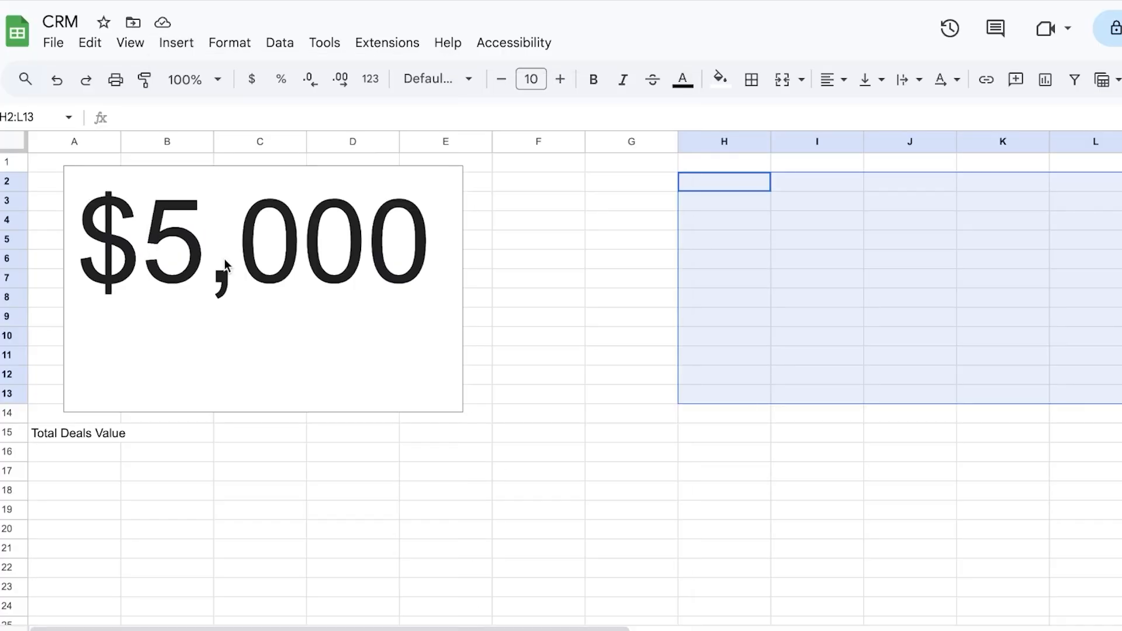
click(1081, 221)
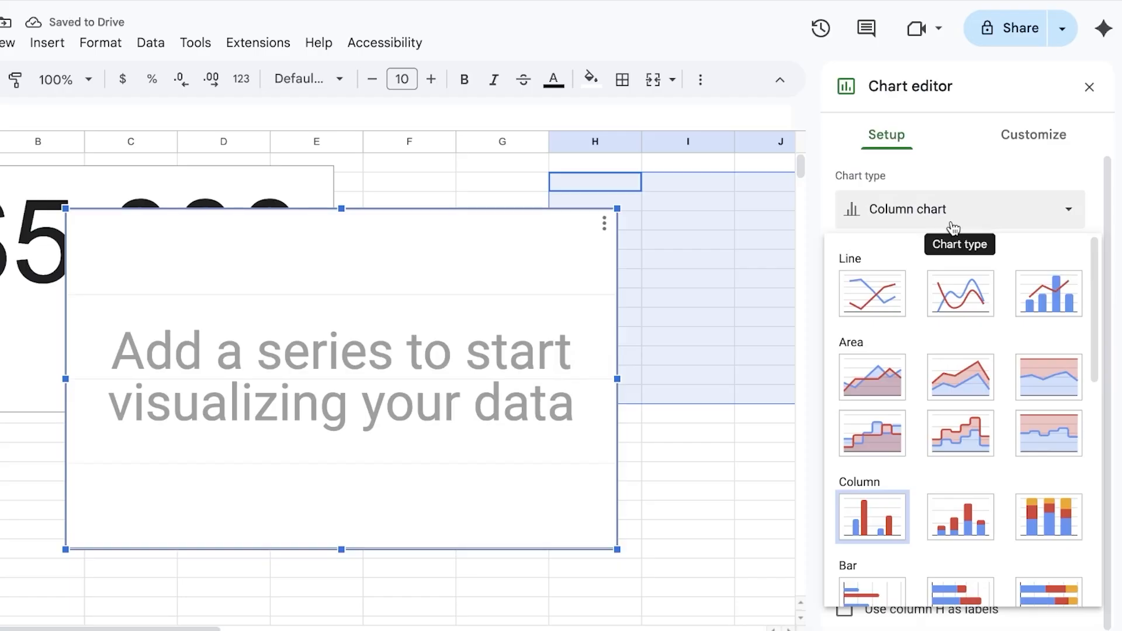
scroll(922, 293, down, 2)
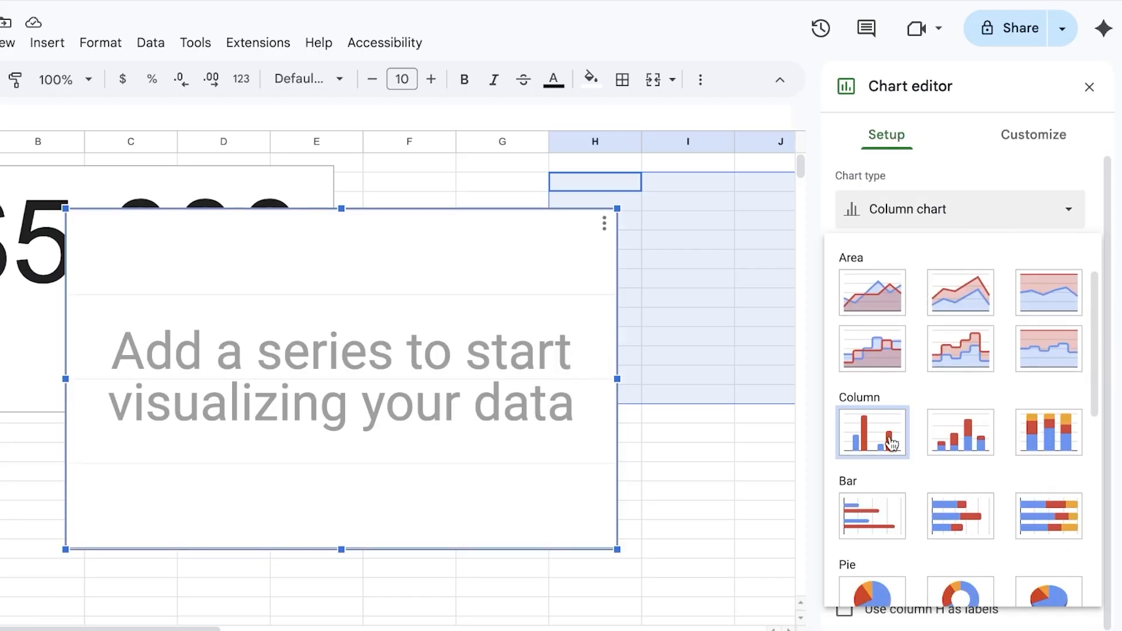
click(874, 445)
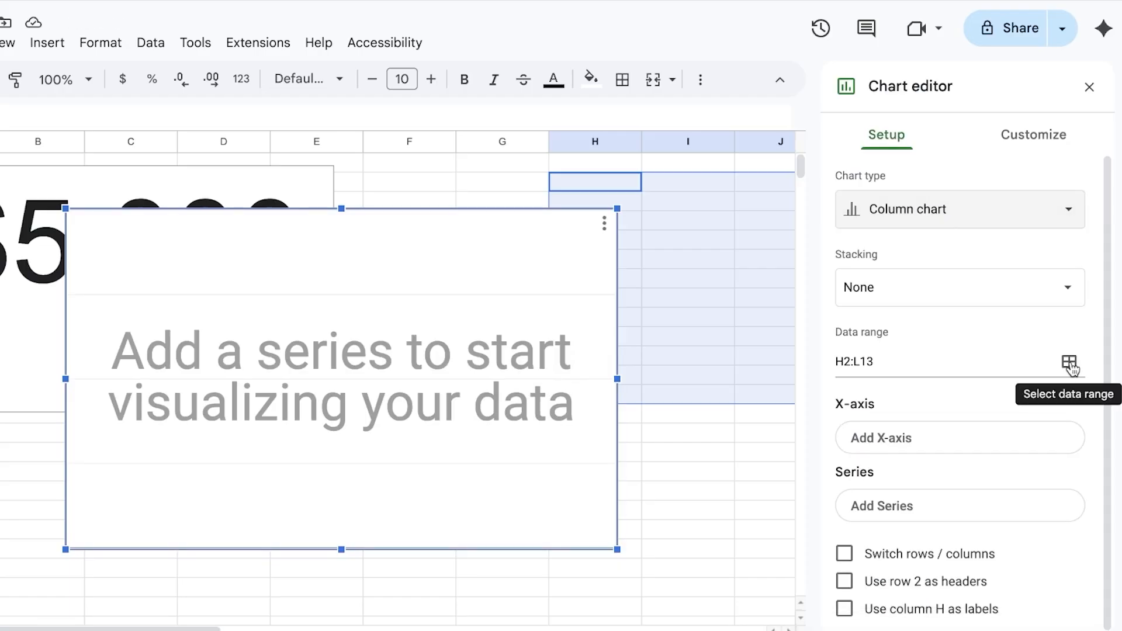
- Open the column chart's data range for editing and clear the range H2:L13
click(1069, 361)
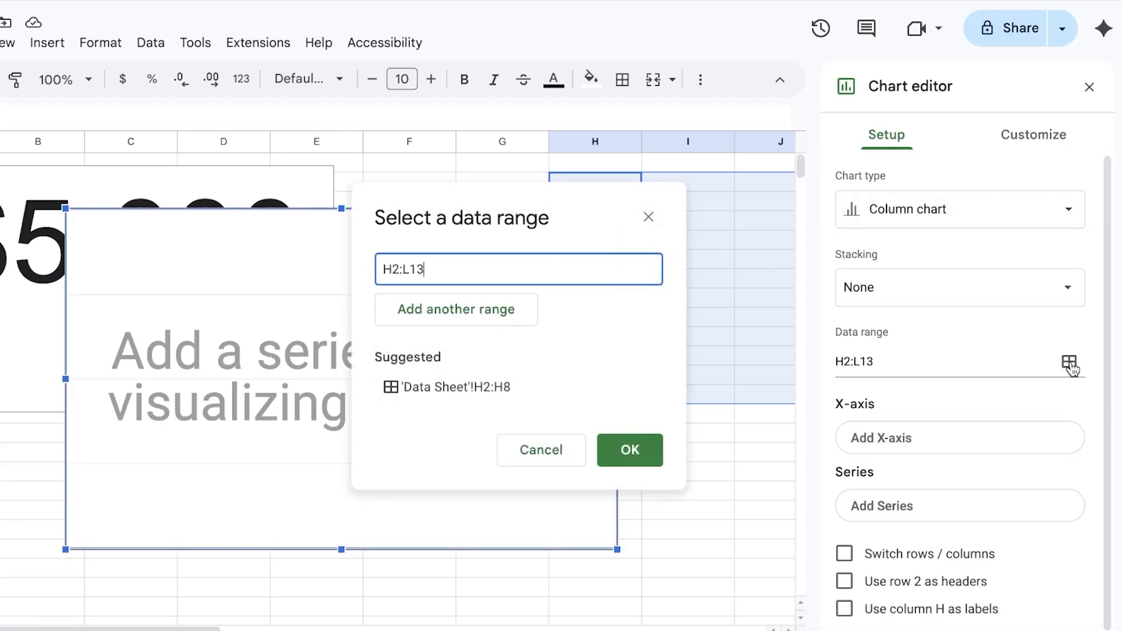
click(477, 319)
click(647, 268)
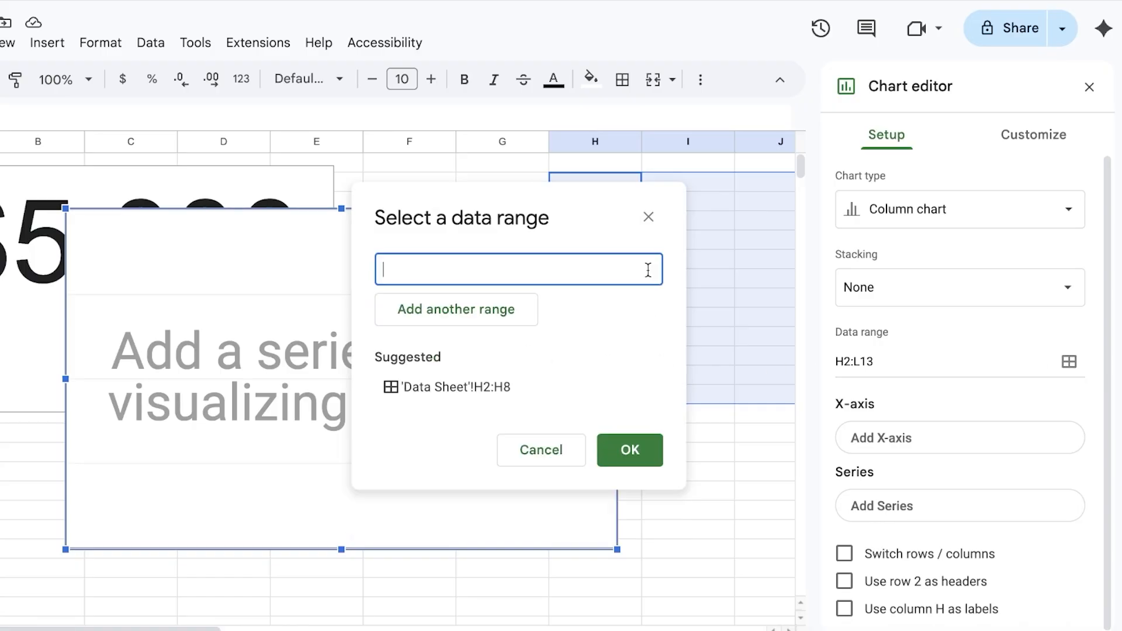
click(471, 387)
click(583, 268)
key(ctrl+a)
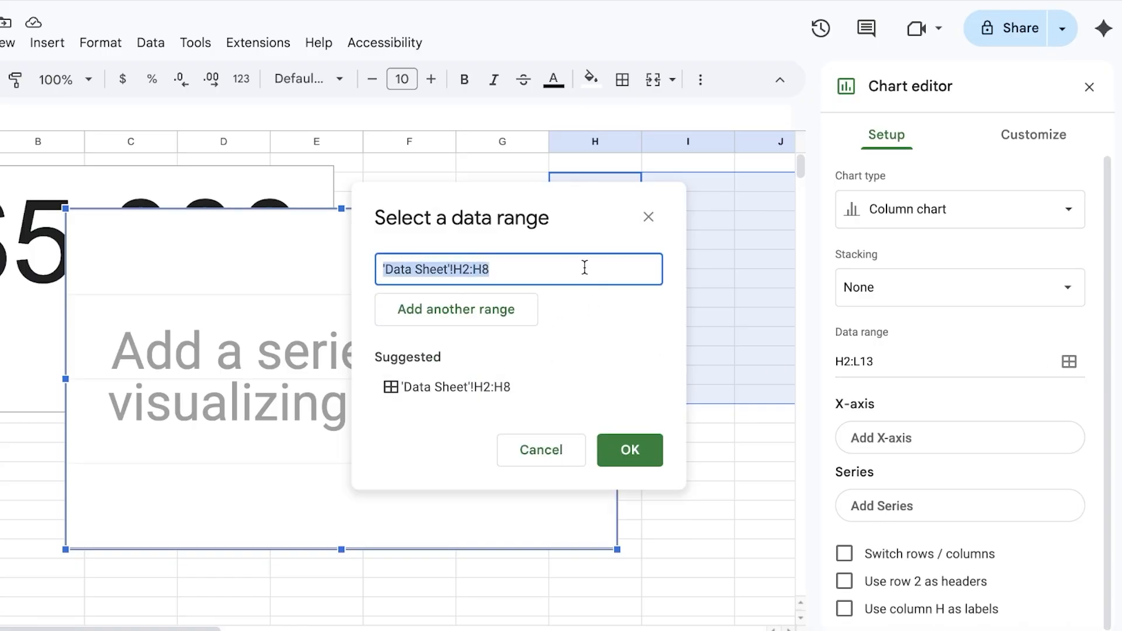
key(BackSpace)
- Set the column chart's data range to the Status values in 'Data Sheet'!G2:G9 and move the chart slightly up and to the right
click(35, 630)
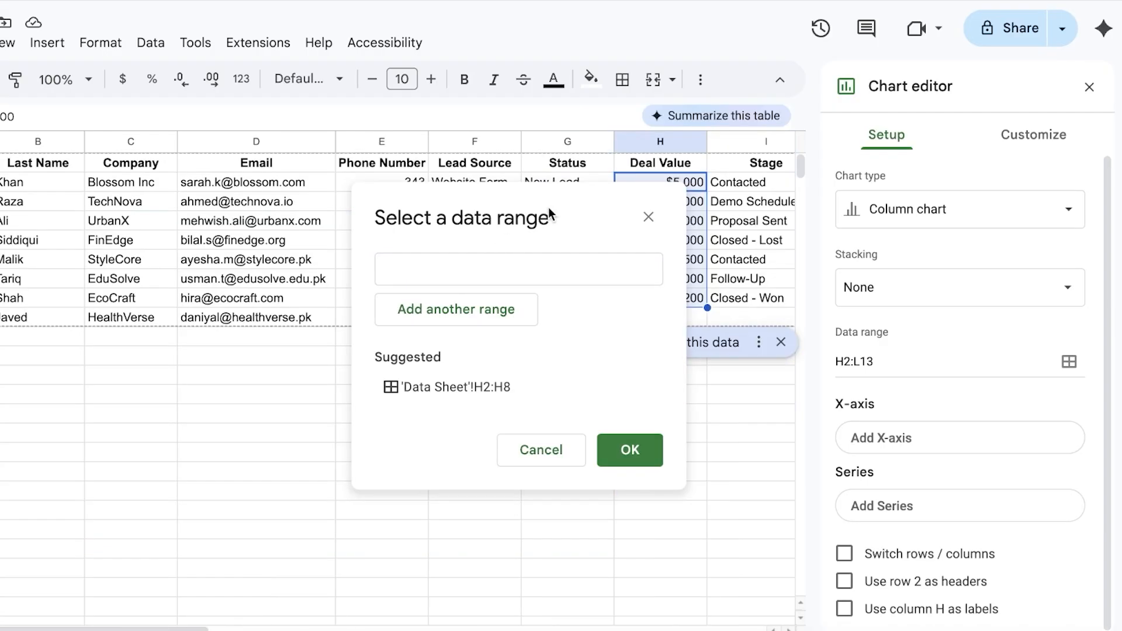
drag(554, 200, 382, 380)
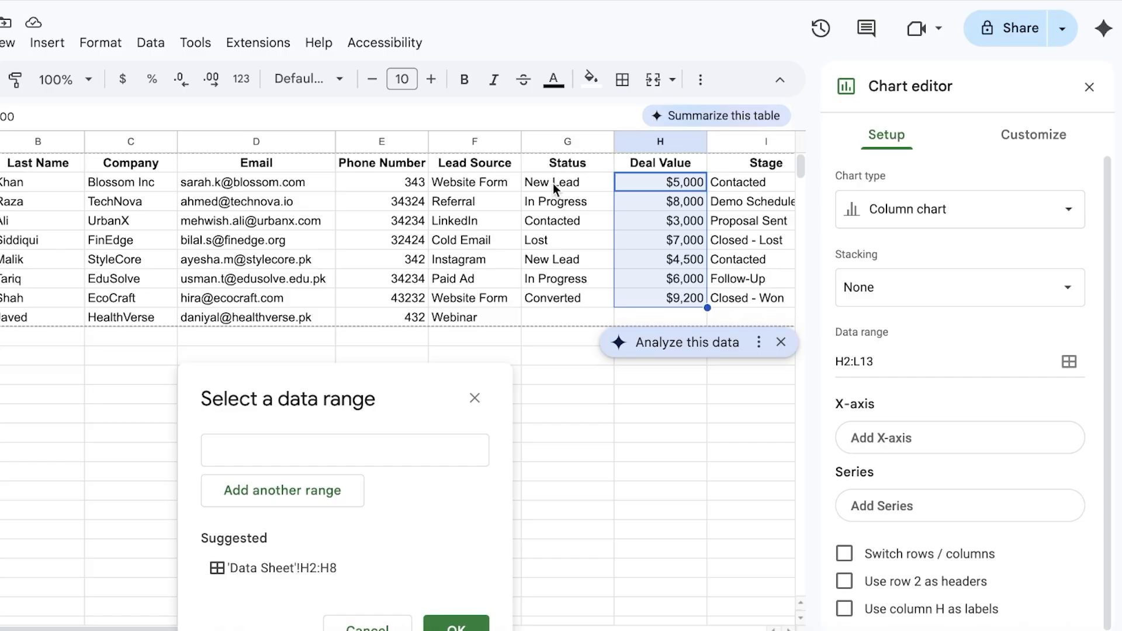
drag(553, 184, 533, 322)
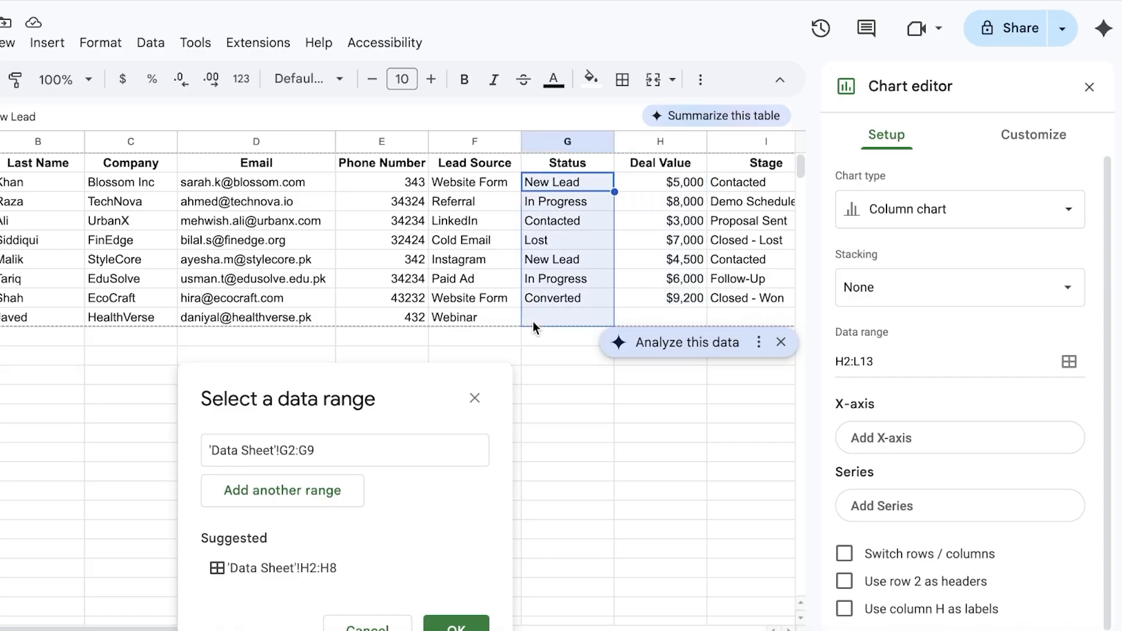
click(461, 624)
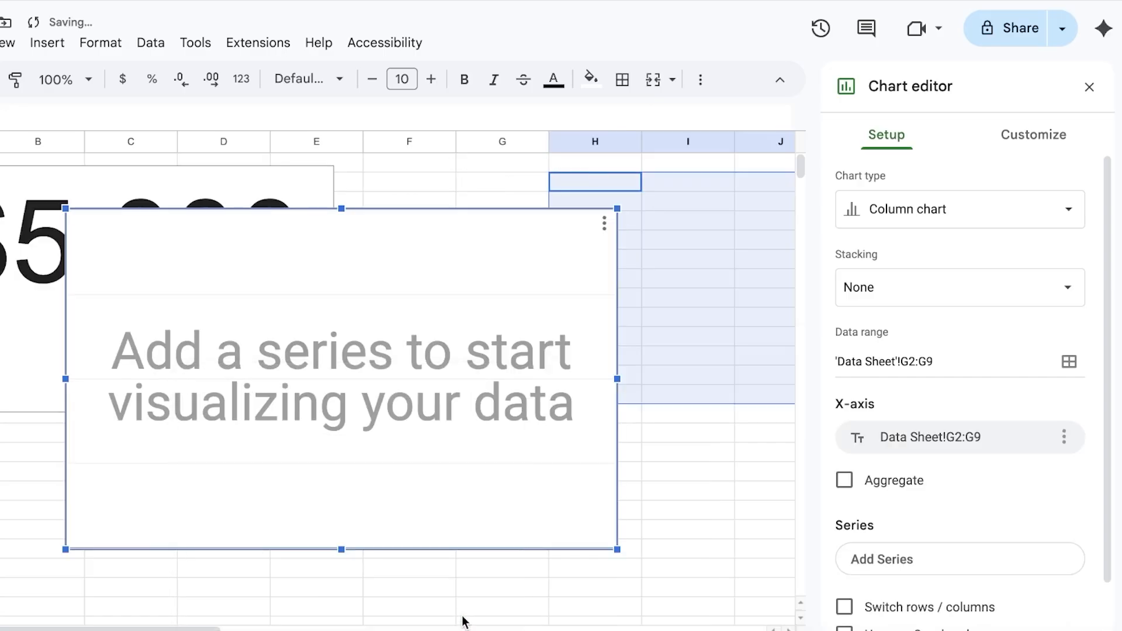
drag(457, 239, 513, 204)
click(901, 296)
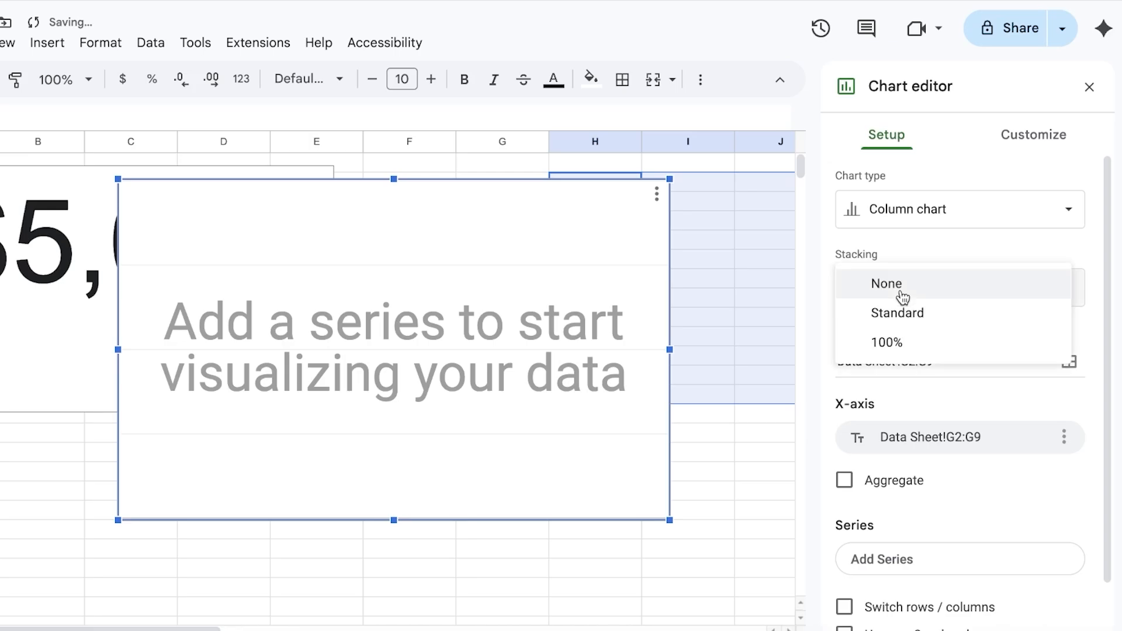
click(903, 295)
scroll(947, 415, down, 1)
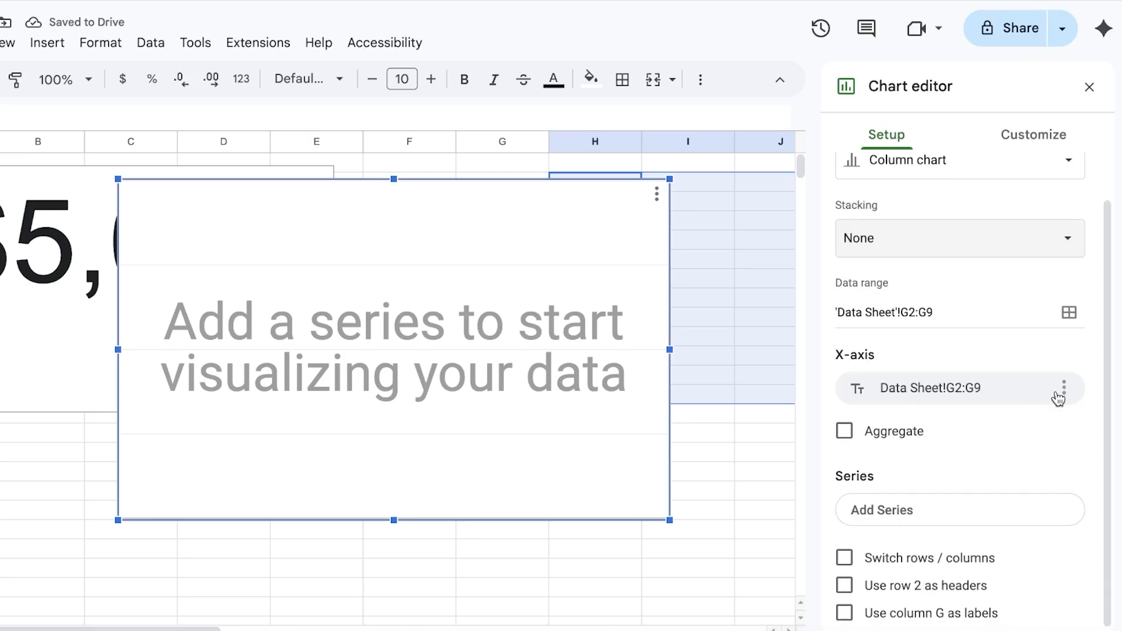
click(923, 515)
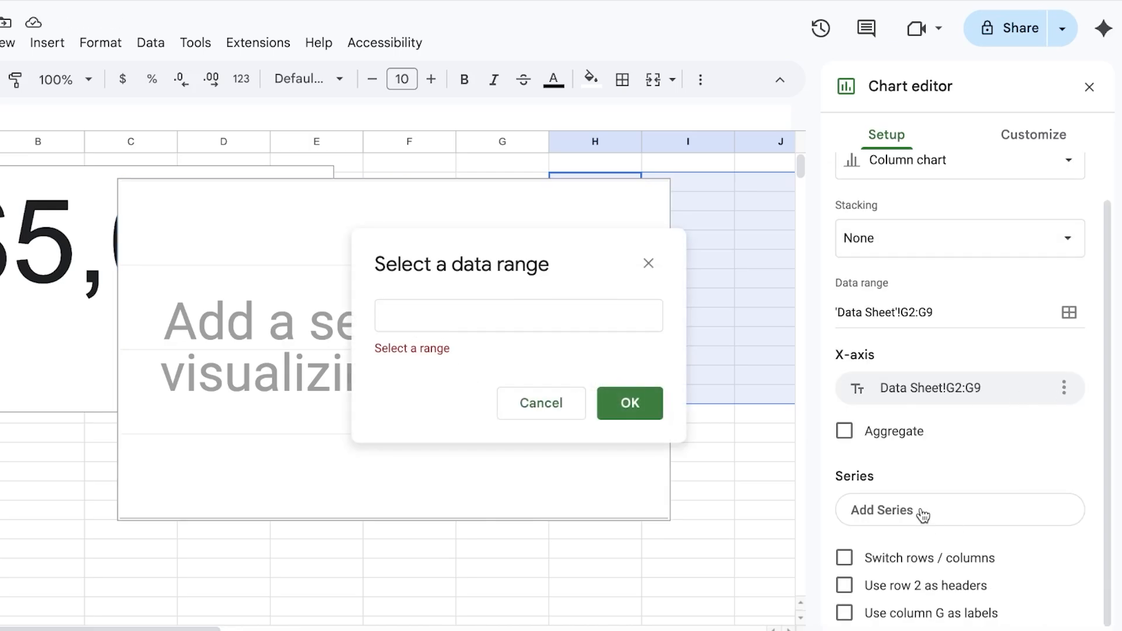
click(544, 403)
- Try switching rows and columns, using row 2 as headers and using column G as labels for the column chart
click(844, 557)
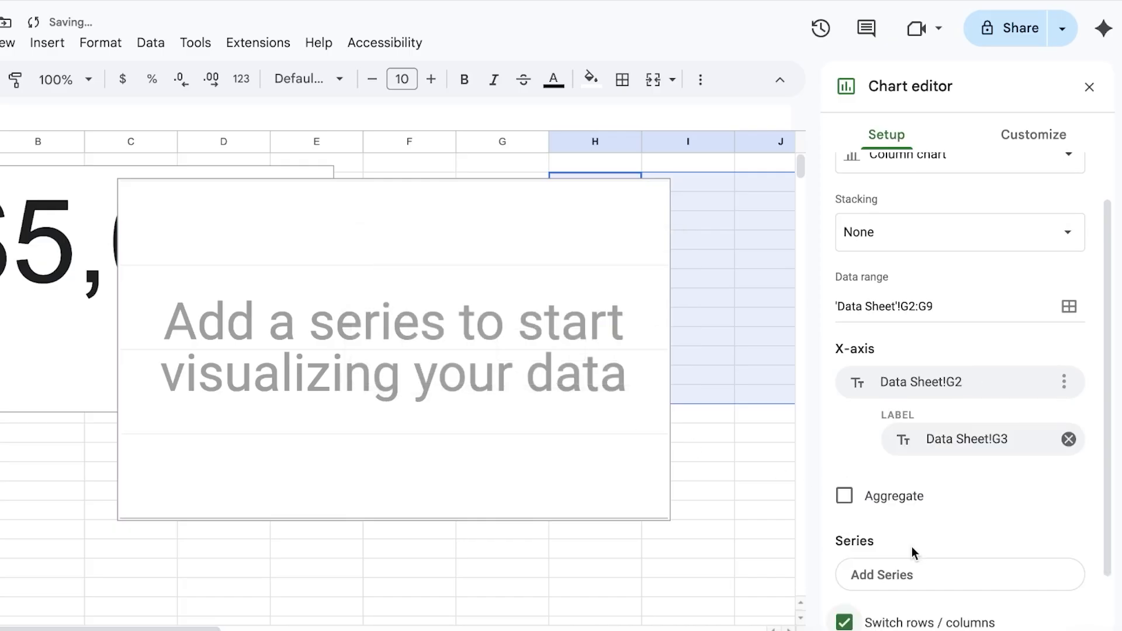
scroll(895, 554, down, 1)
click(847, 555)
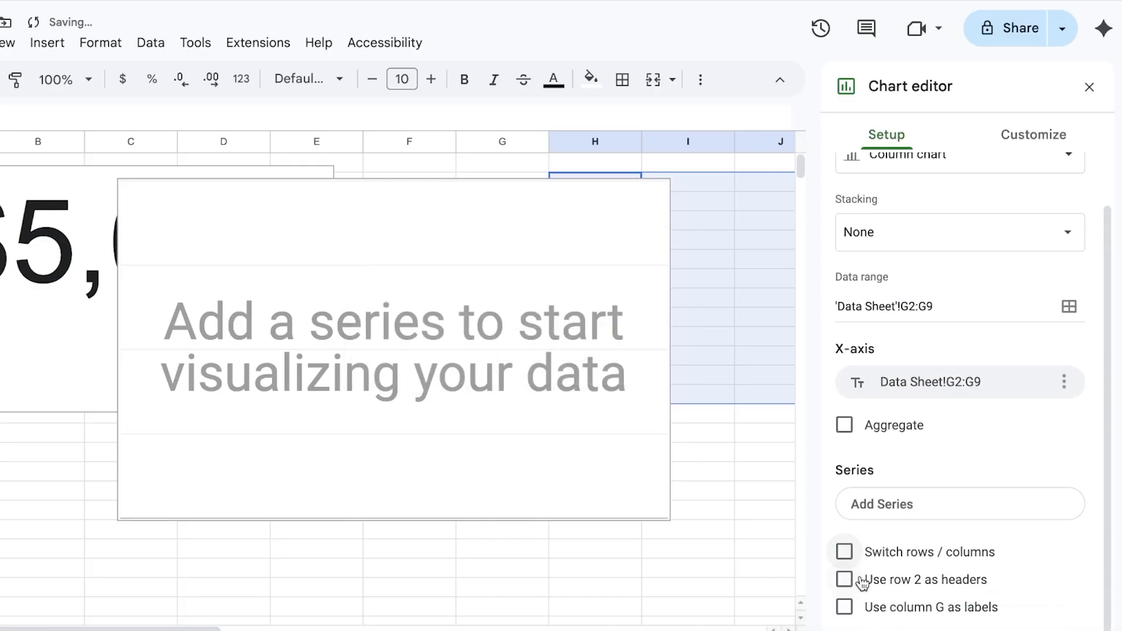
click(863, 581)
click(863, 581)
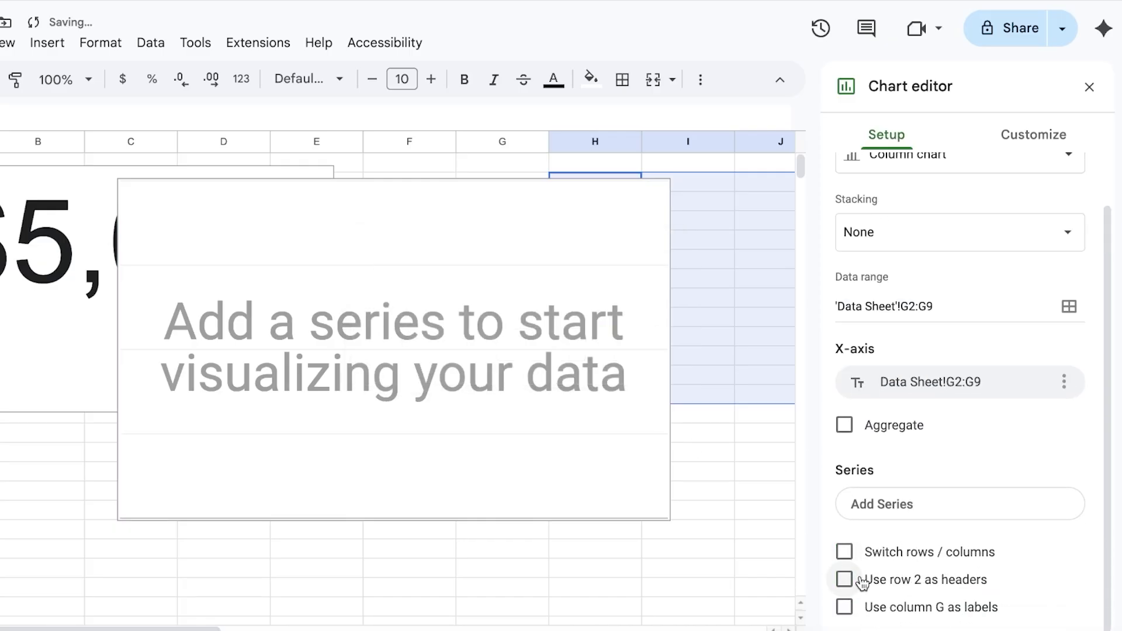
click(868, 613)
click(869, 620)
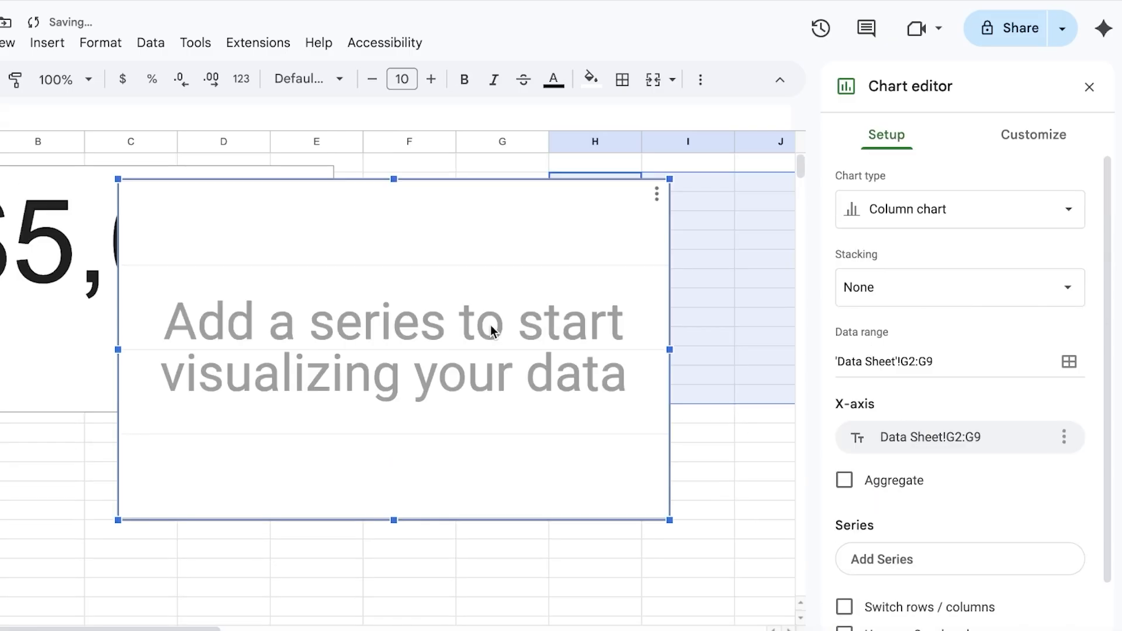
- Try 100% stacking on the column chart and set the stacking back to None
click(928, 289)
click(928, 316)
click(920, 304)
click(897, 314)
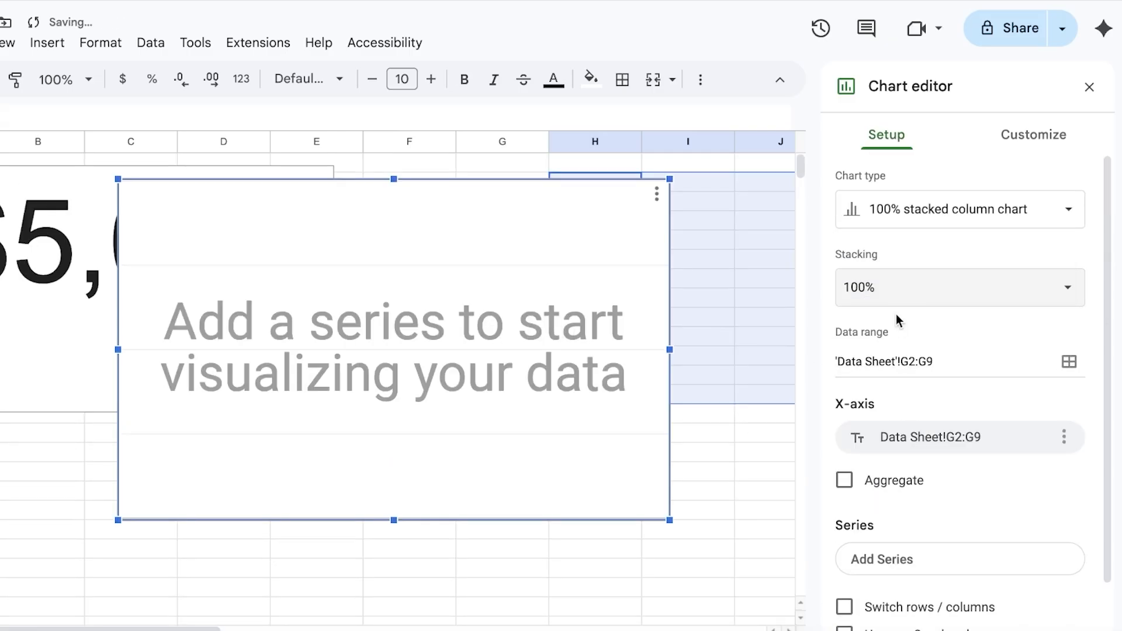
click(899, 286)
click(892, 226)
click(895, 218)
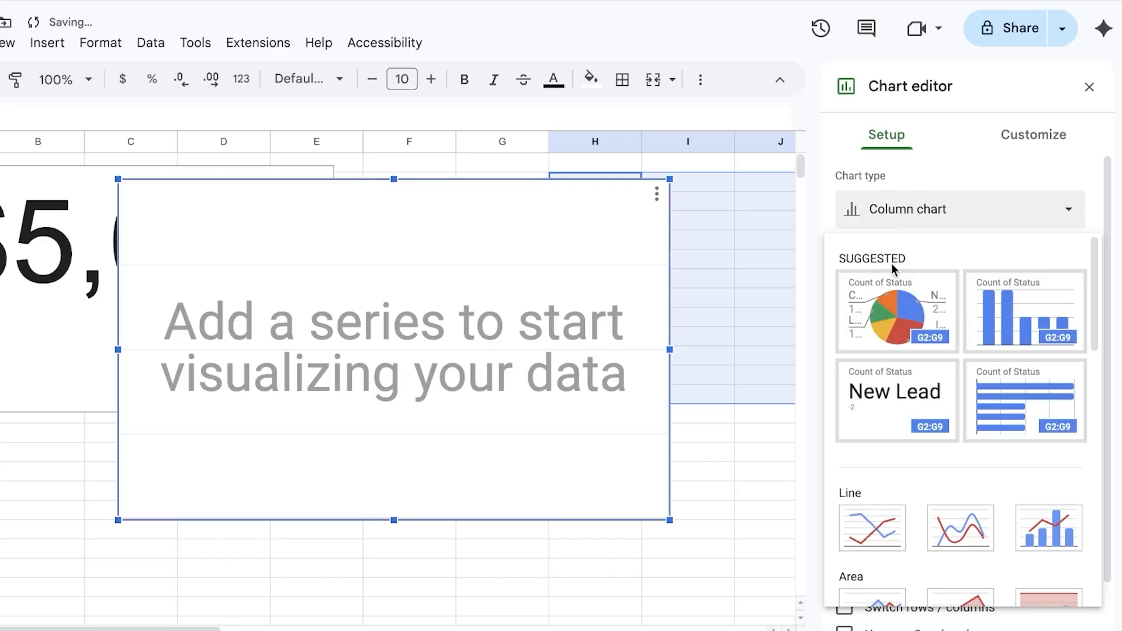
click(911, 220)
click(945, 438)
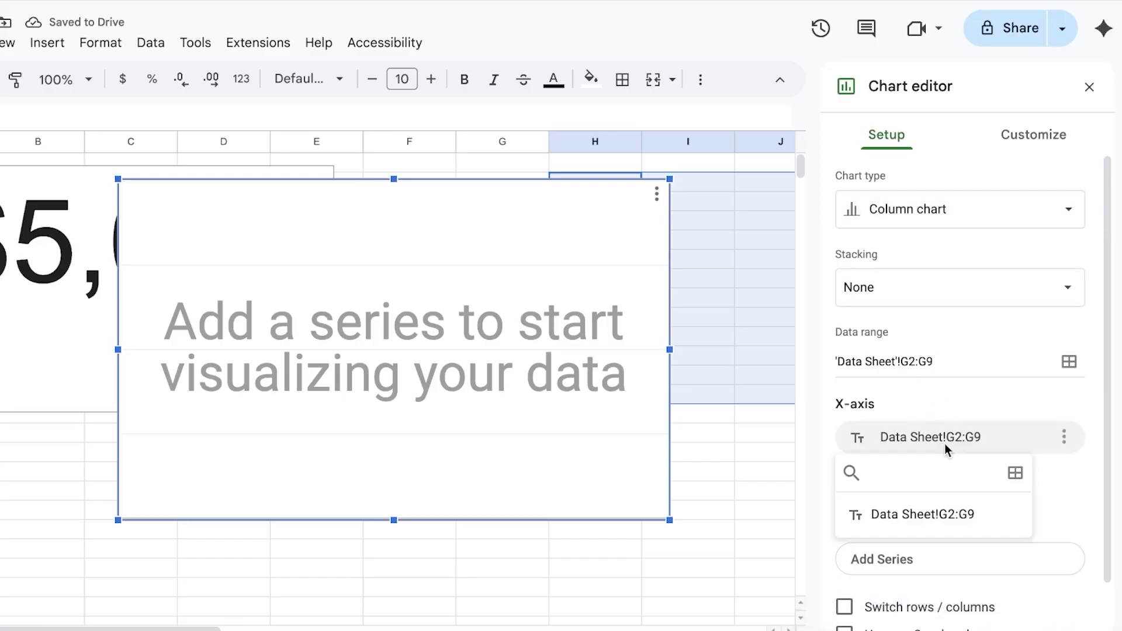
click(1055, 412)
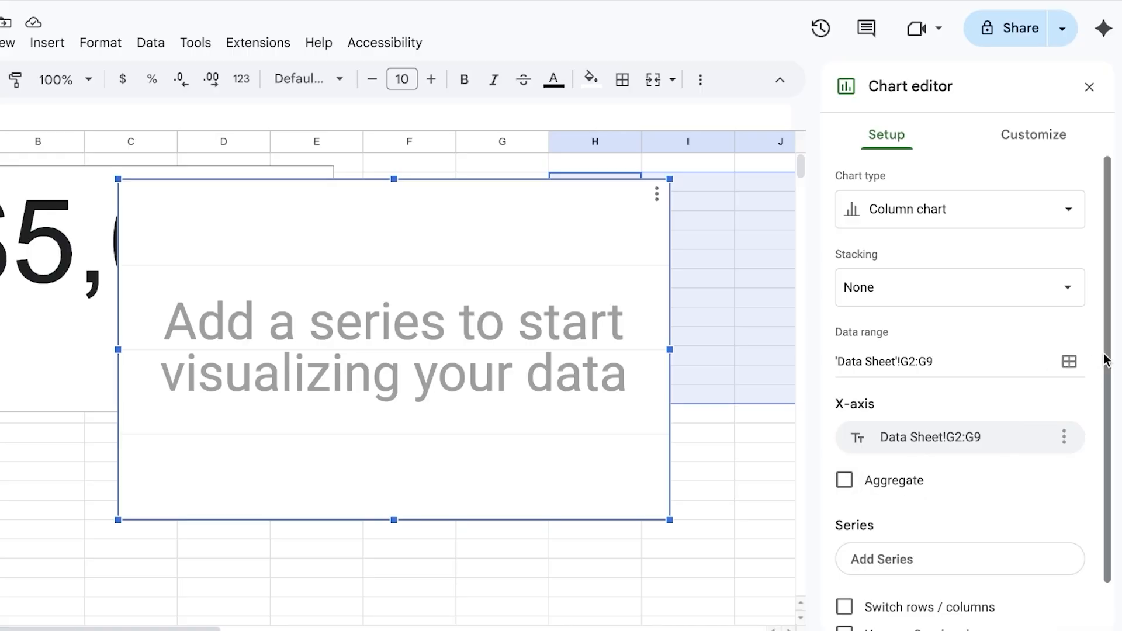
- Add the Status header cell 'Data Sheet'!G1 as a second data range of the column chart
click(1069, 361)
click(456, 292)
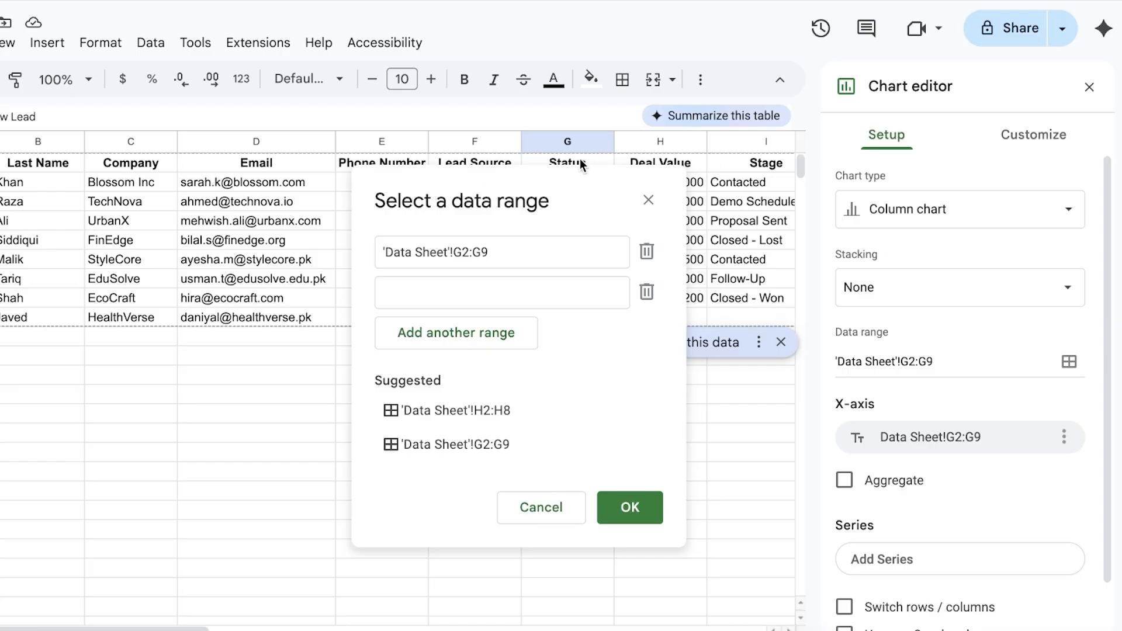
click(580, 159)
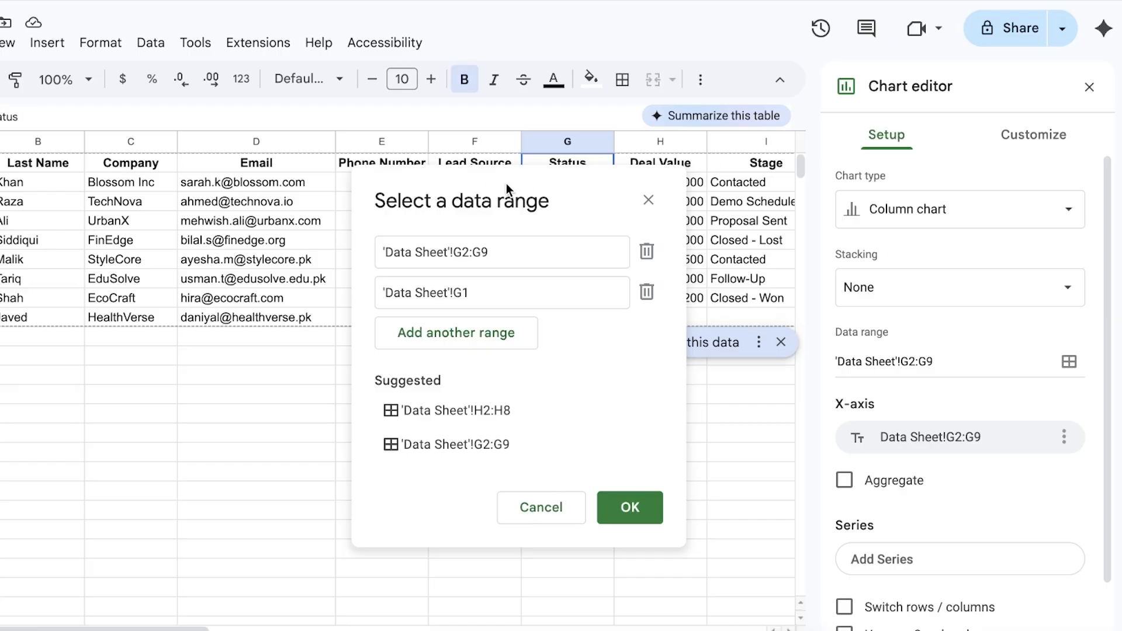
drag(506, 183, 471, 281)
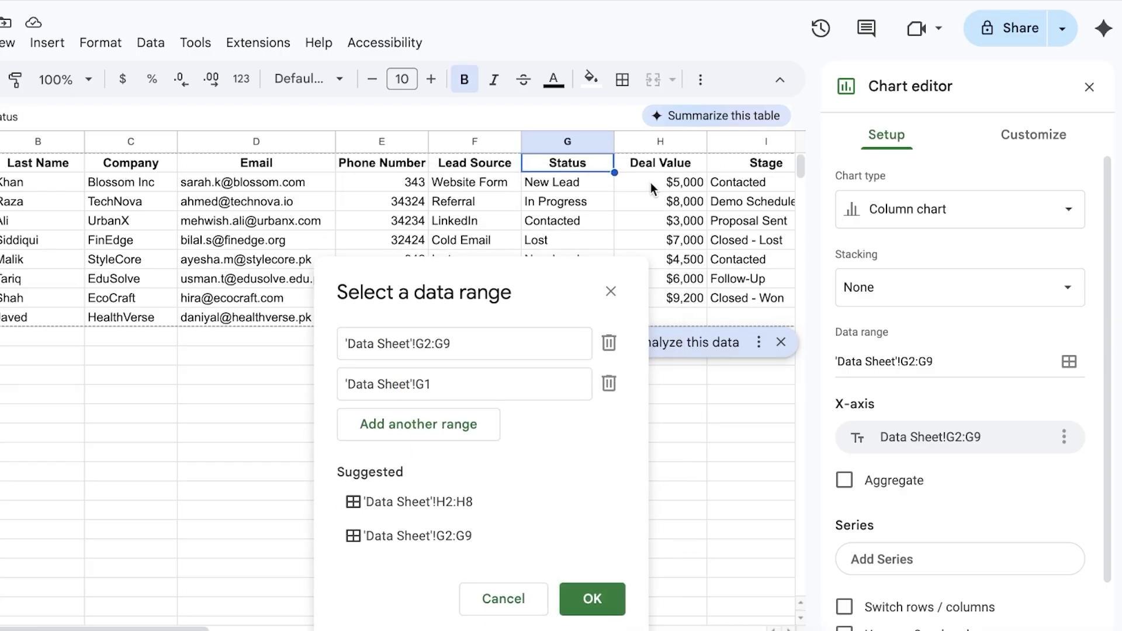
click(592, 599)
- Try combining the column chart's two data ranges vertically instead of horizontally
click(913, 515)
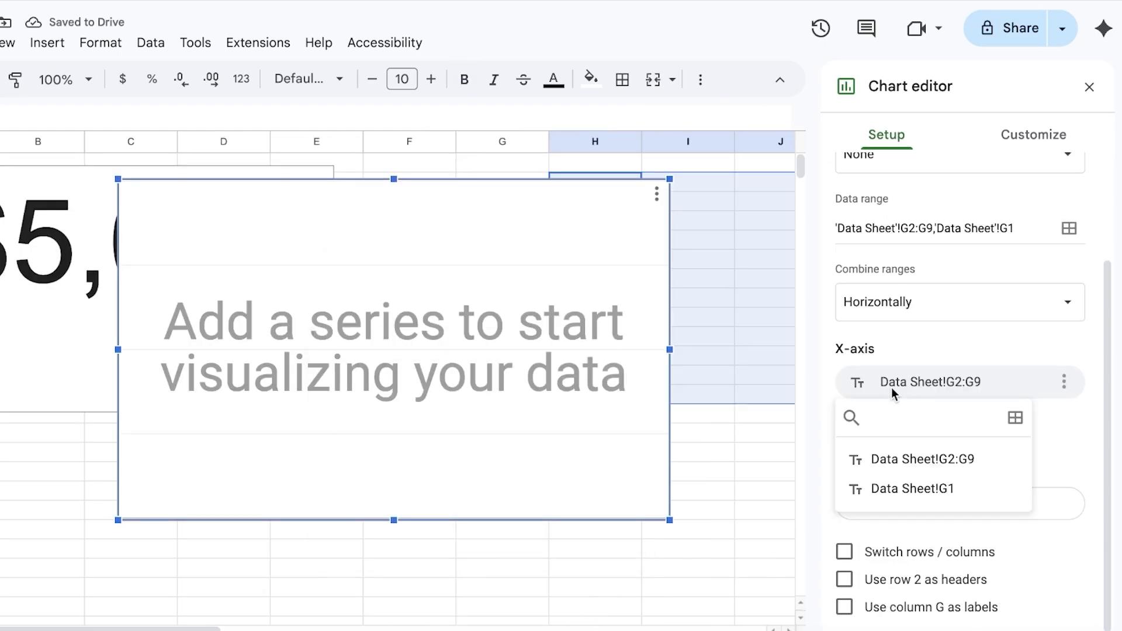
click(918, 462)
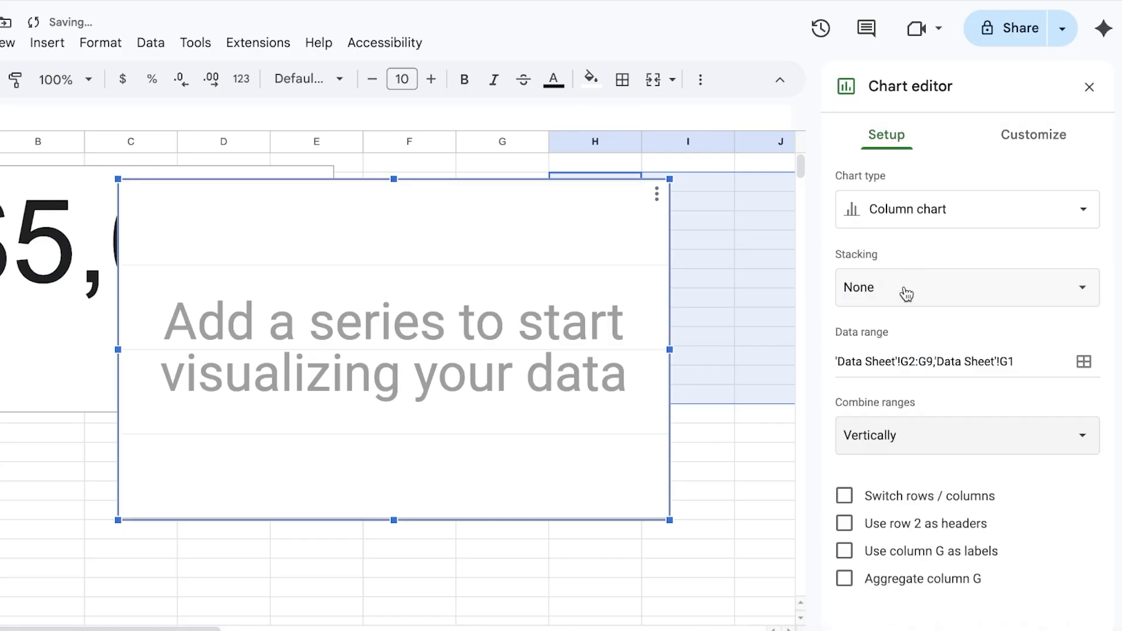
click(657, 193)
click(539, 299)
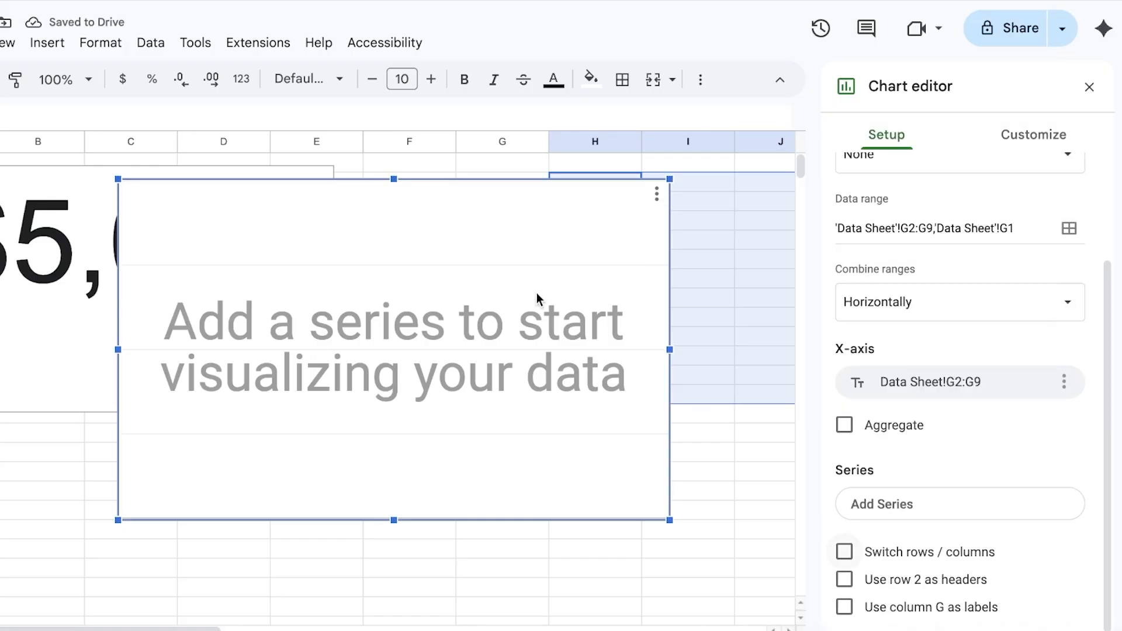
- Delete the empty column chart from the dashboard and review the status values in G2:G8 of the data sheet
key(Delete)
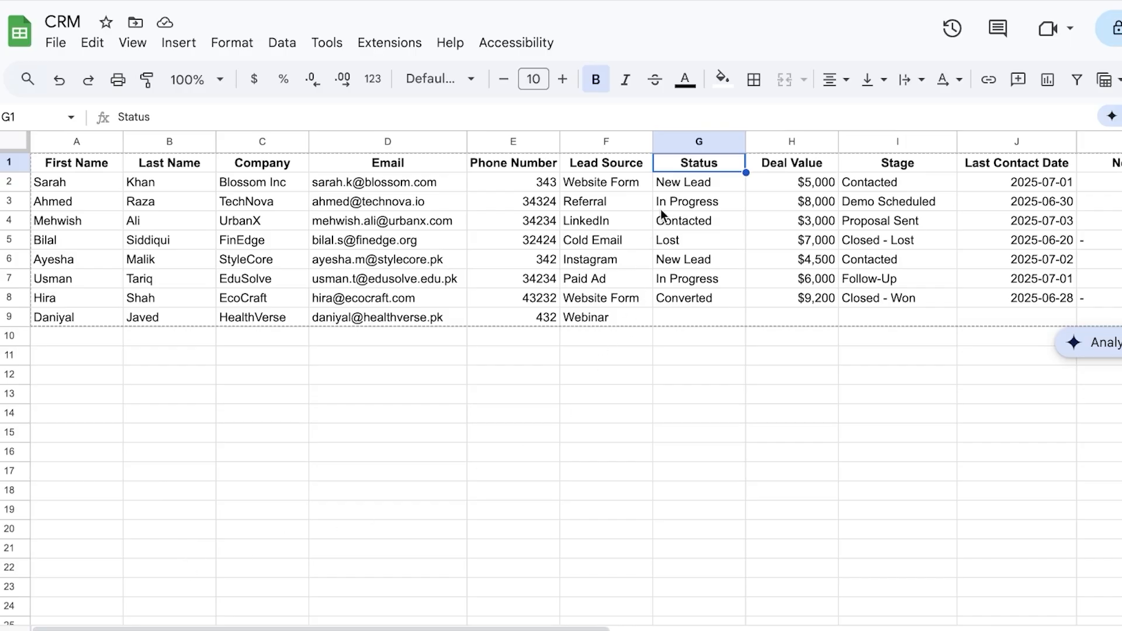
drag(663, 184, 671, 296)
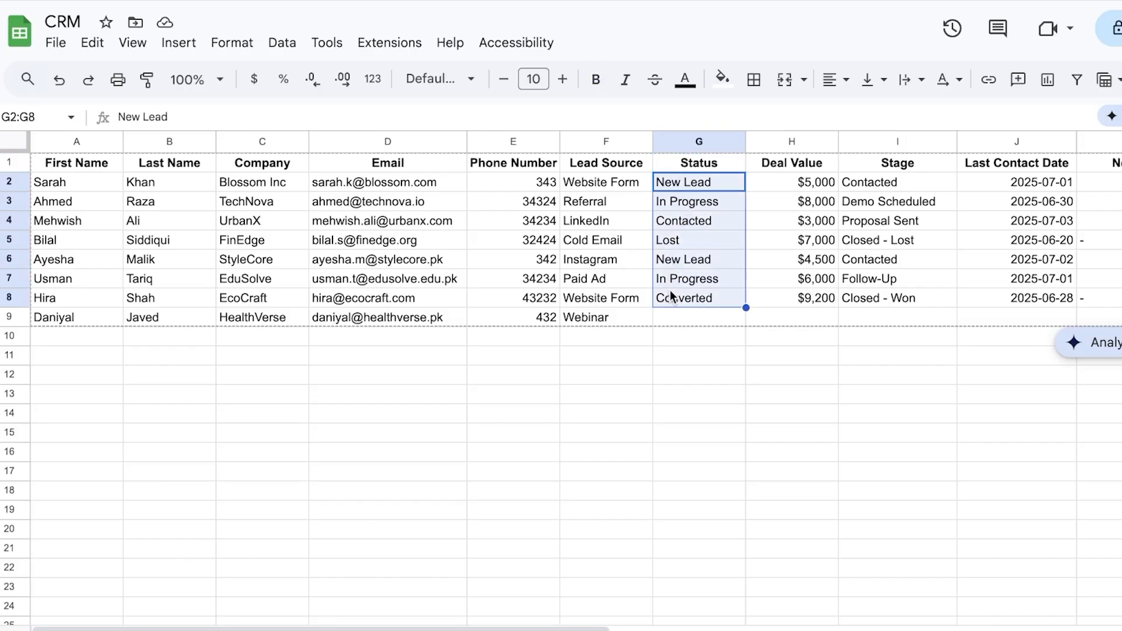
click(665, 337)
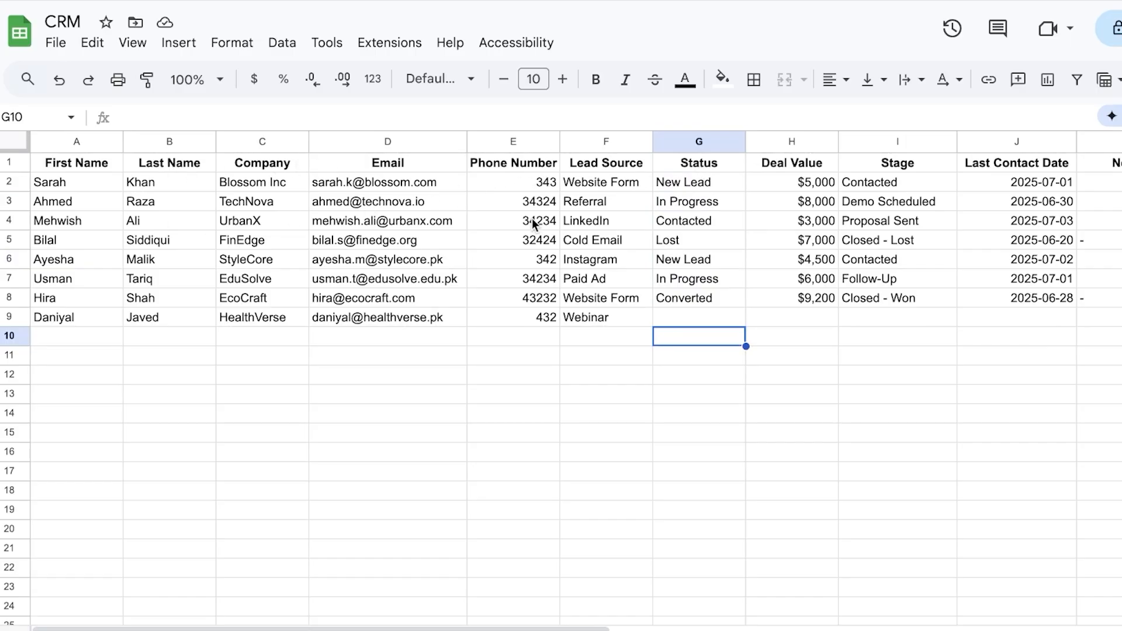
- Ask Gemini to "create a chart with all the lead statuses"
click(1112, 115)
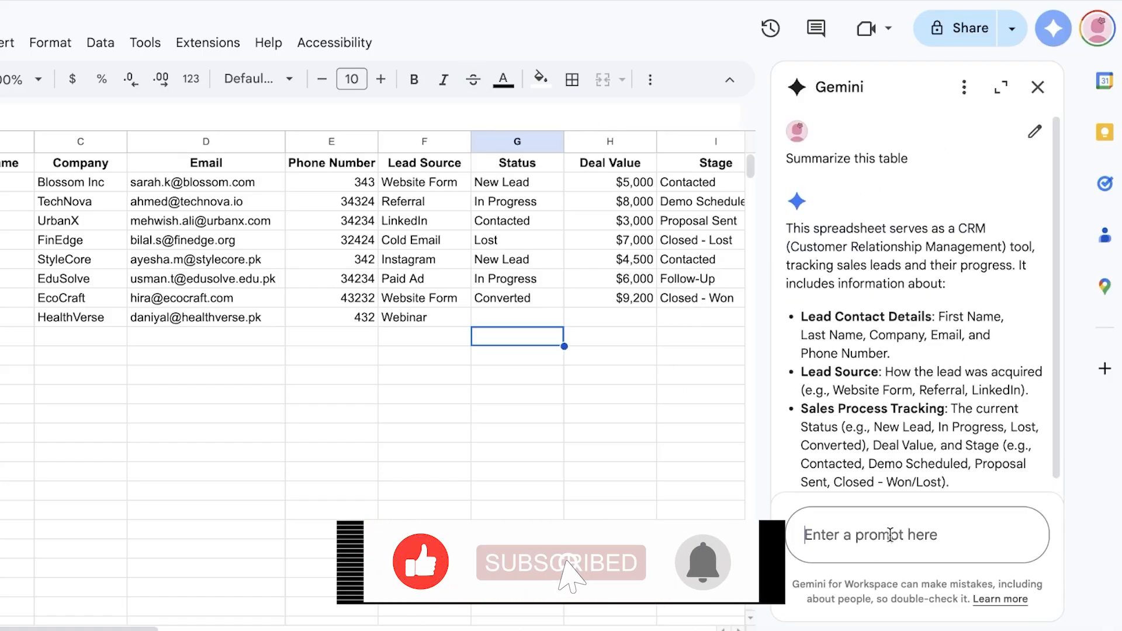
text(create a ch)
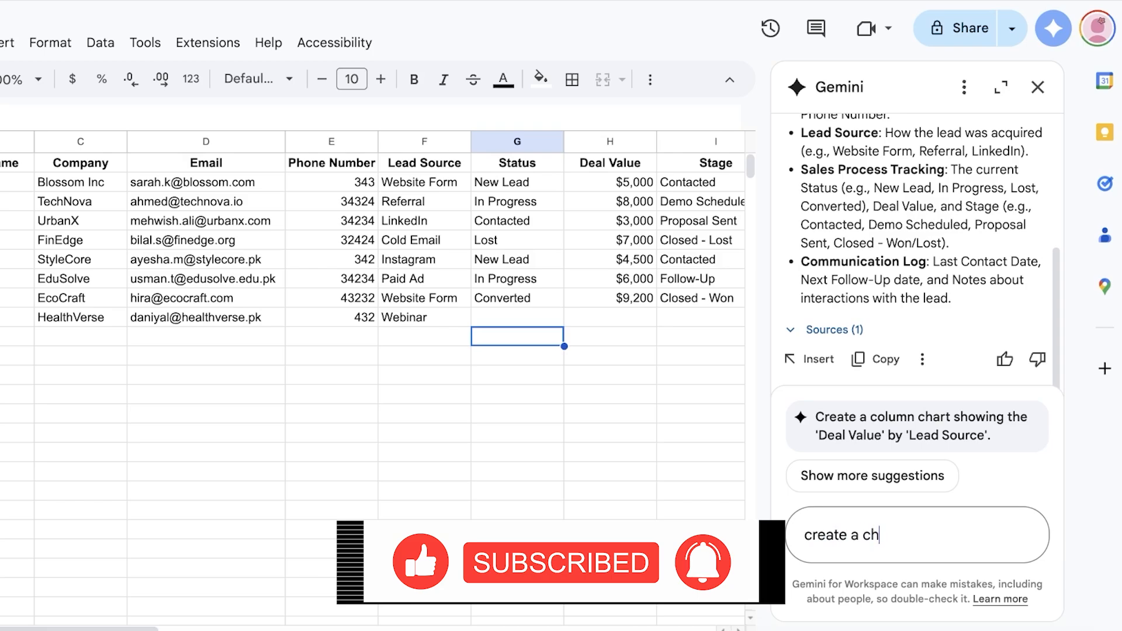
text(art with all )
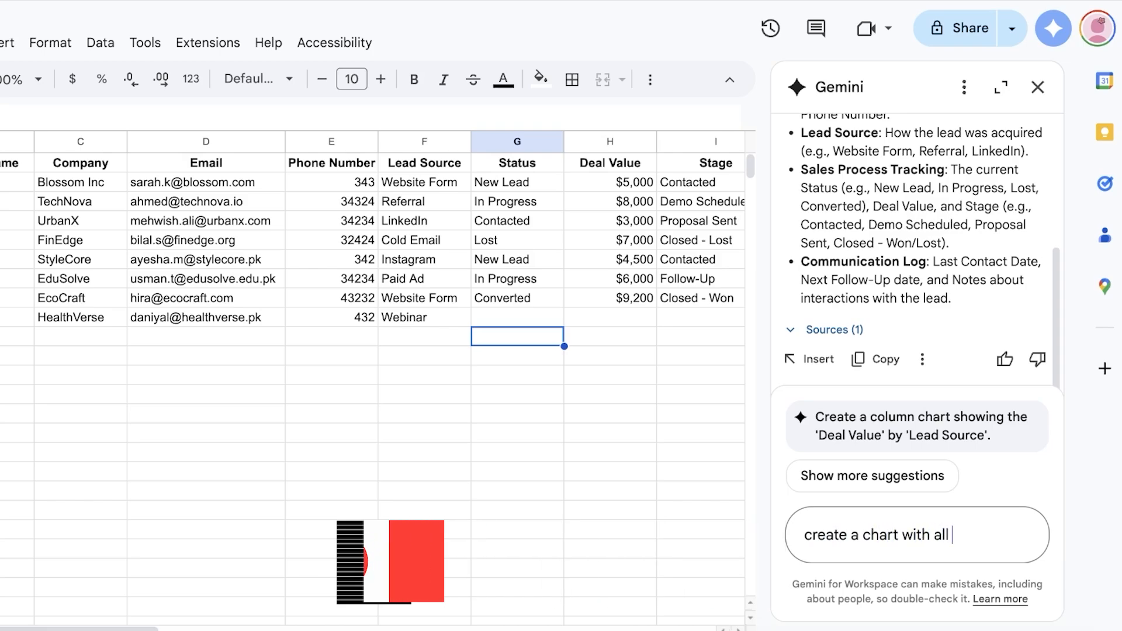
text(the lead statuses)
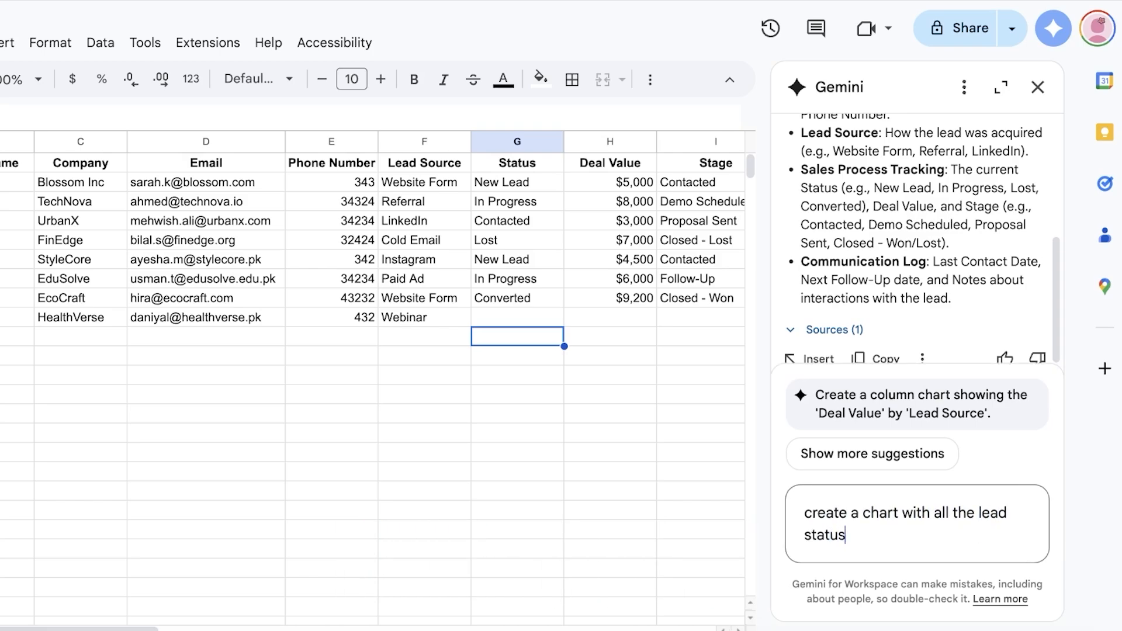
key(Return)
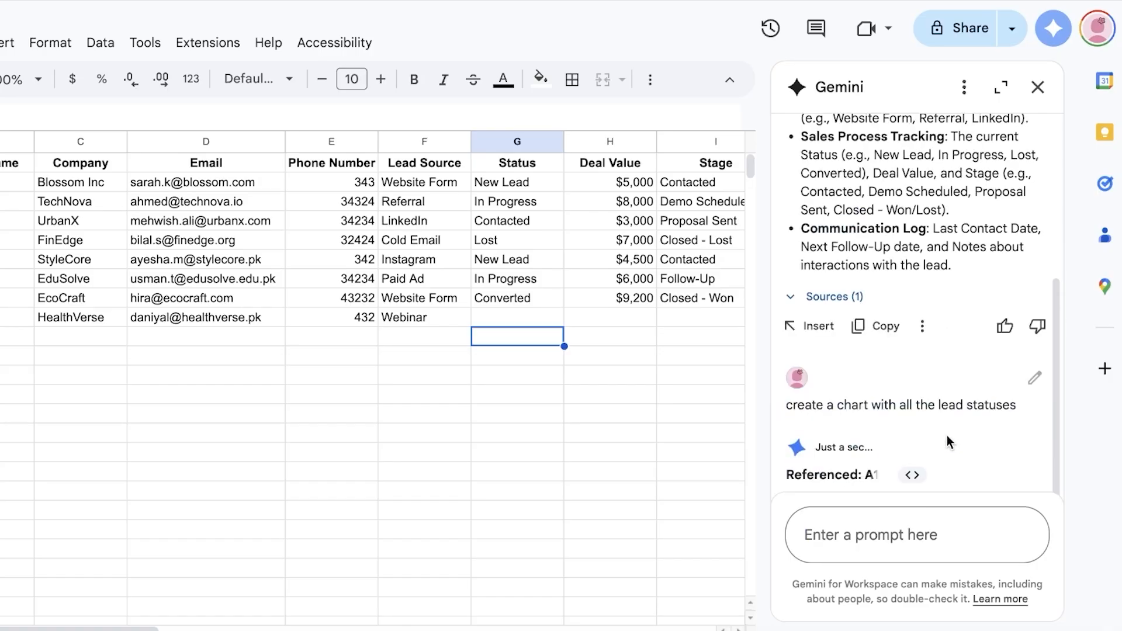
- Insert Gemini's generated lead status chart into the spreadsheet and dismiss the column type tip
scroll(500, 201, down, 3)
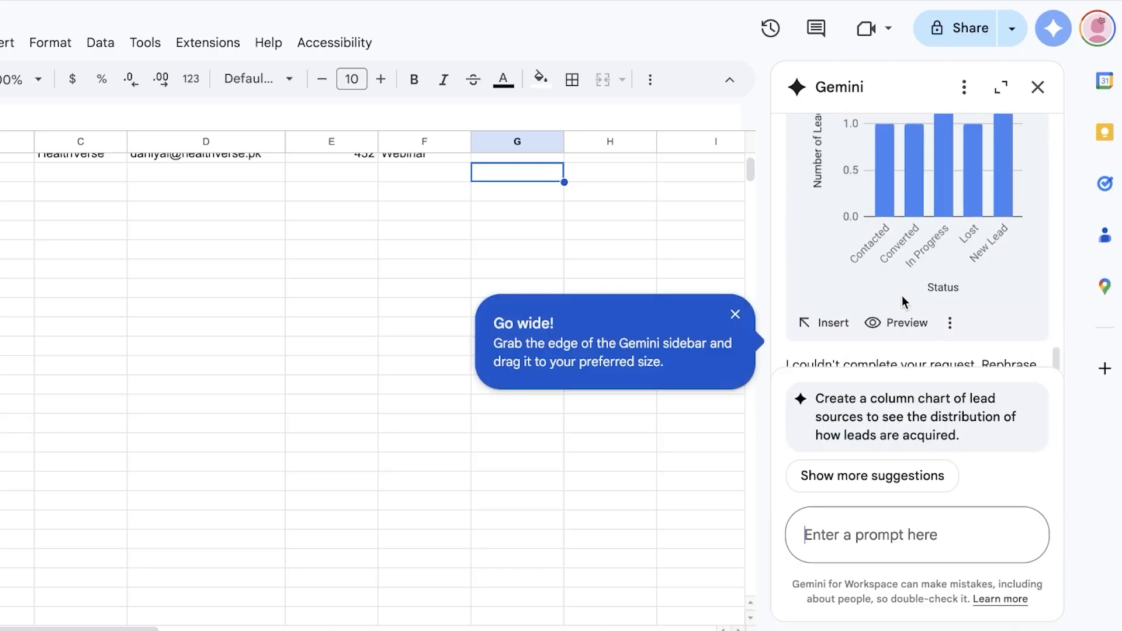
click(840, 334)
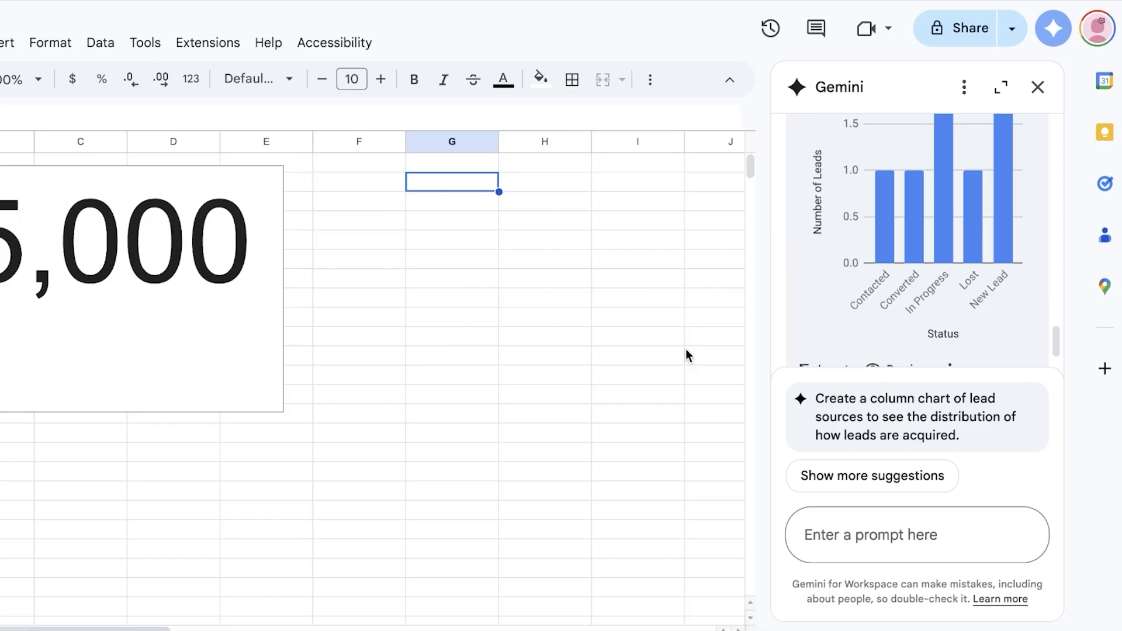
scroll(879, 263, down, 3)
click(816, 223)
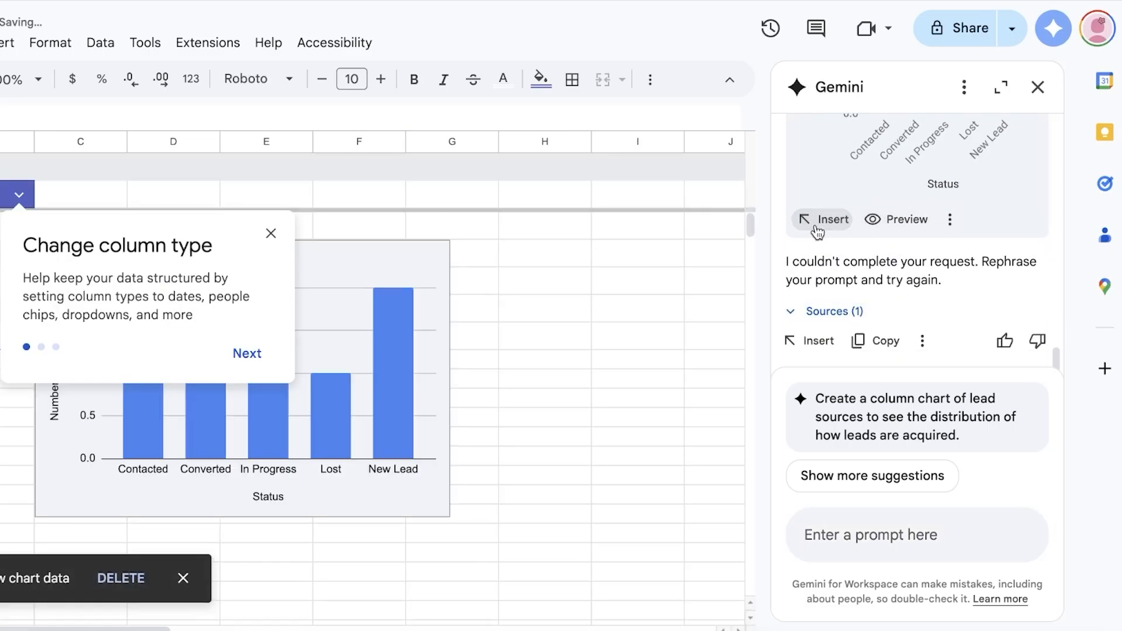
click(615, 367)
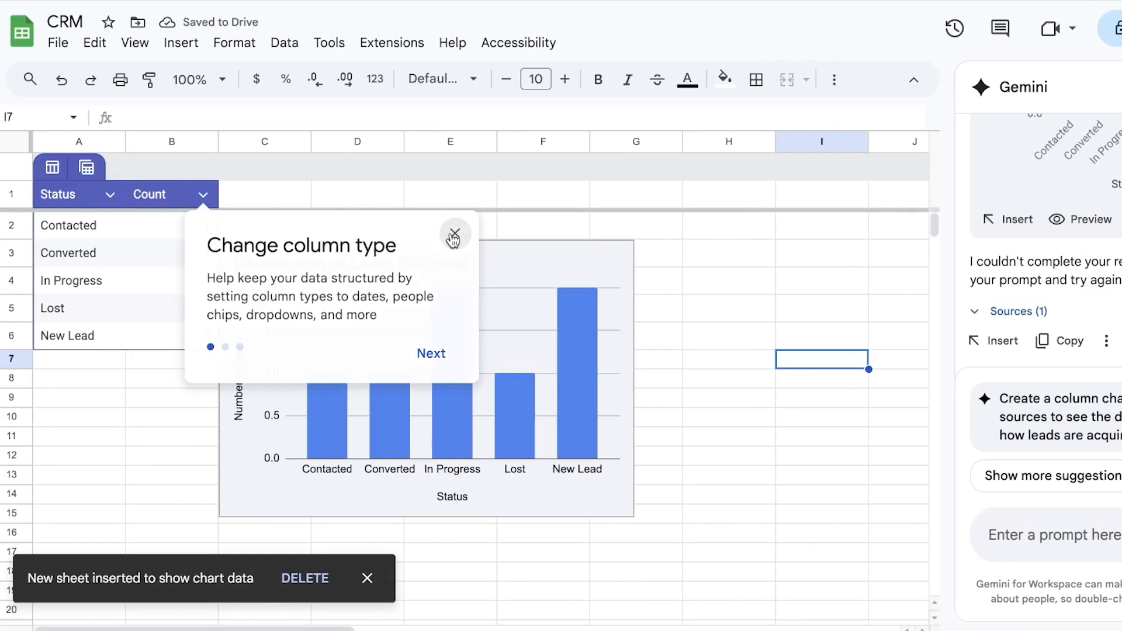
click(271, 233)
drag(669, 283, 672, 301)
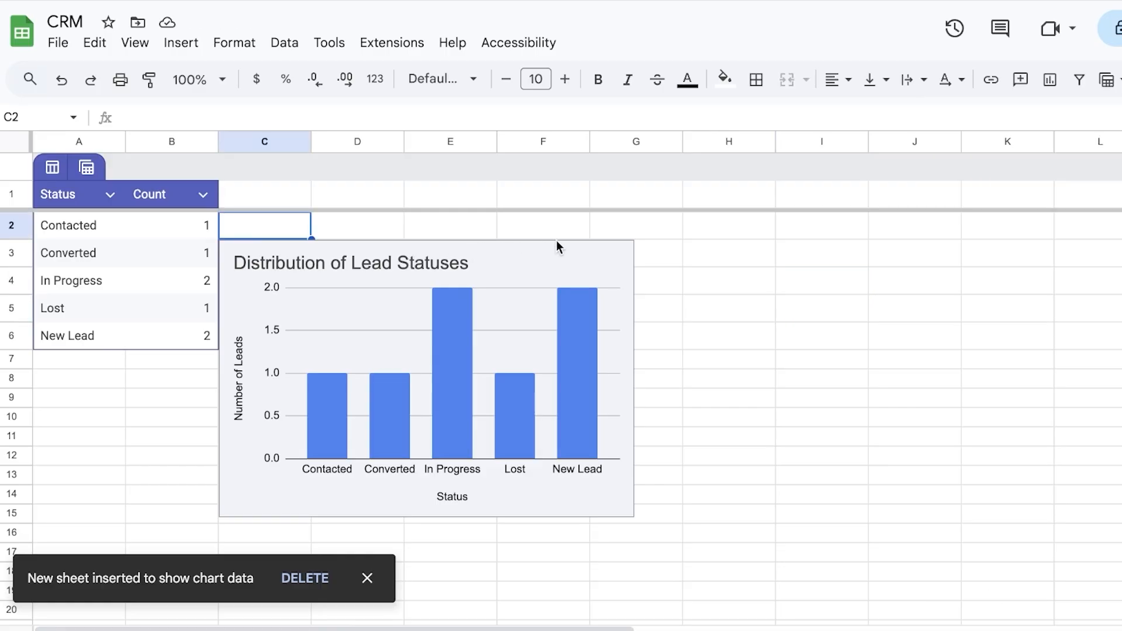
- Move the Distribution of Lead Statuses chart away from the status table to about columns F to J, starting at row 2
click(558, 247)
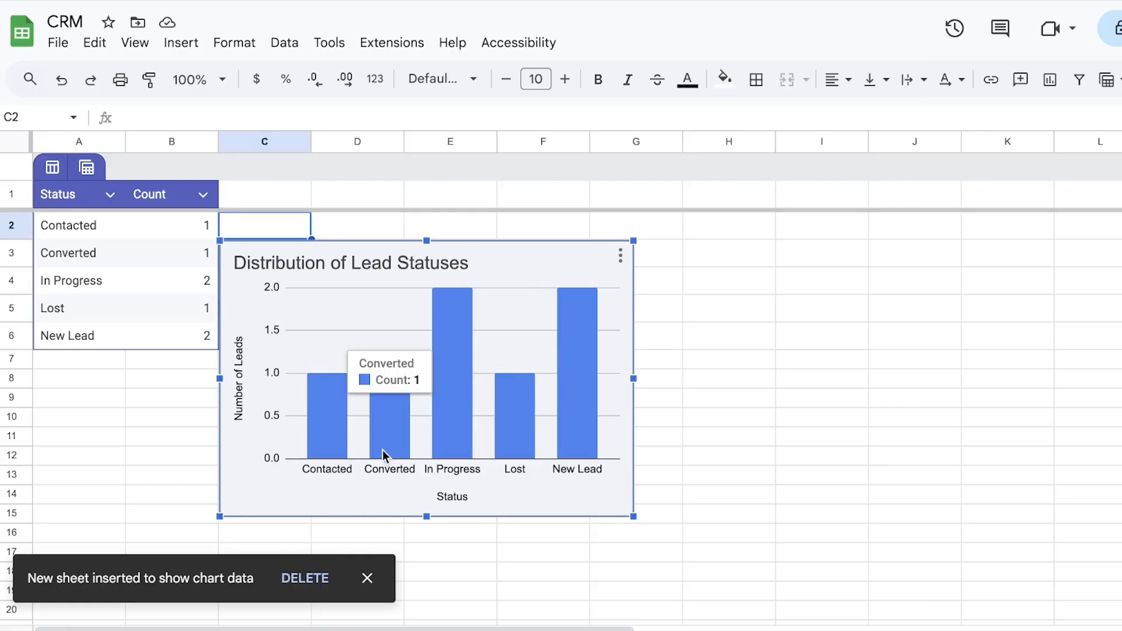
mouse_move(455, 423)
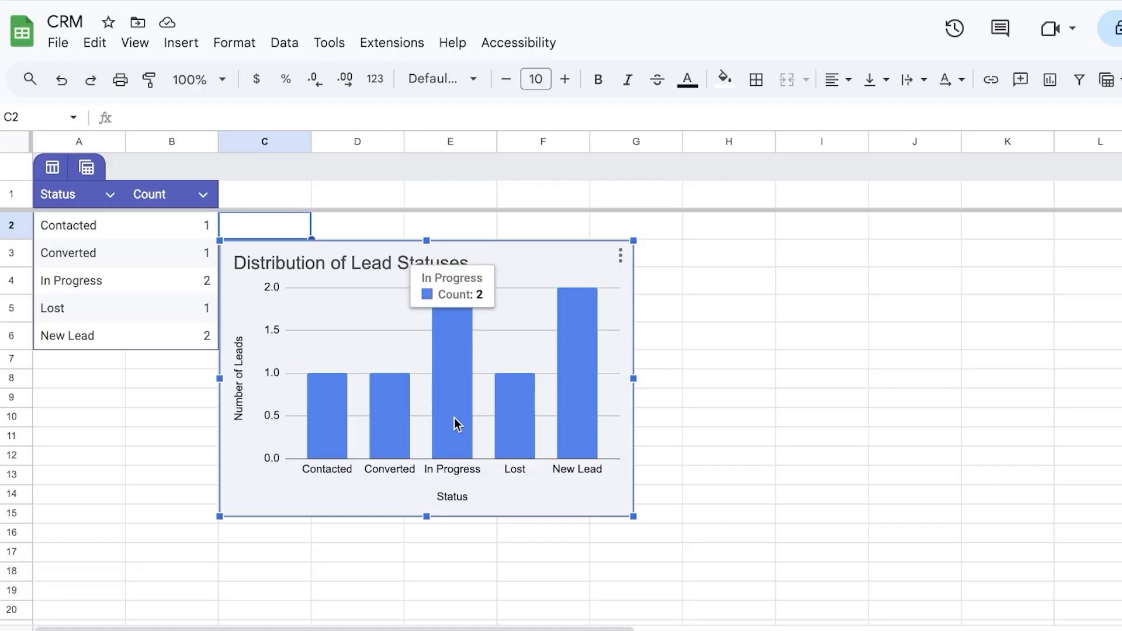
drag(466, 406, 759, 380)
click(380, 339)
right_click(762, 240)
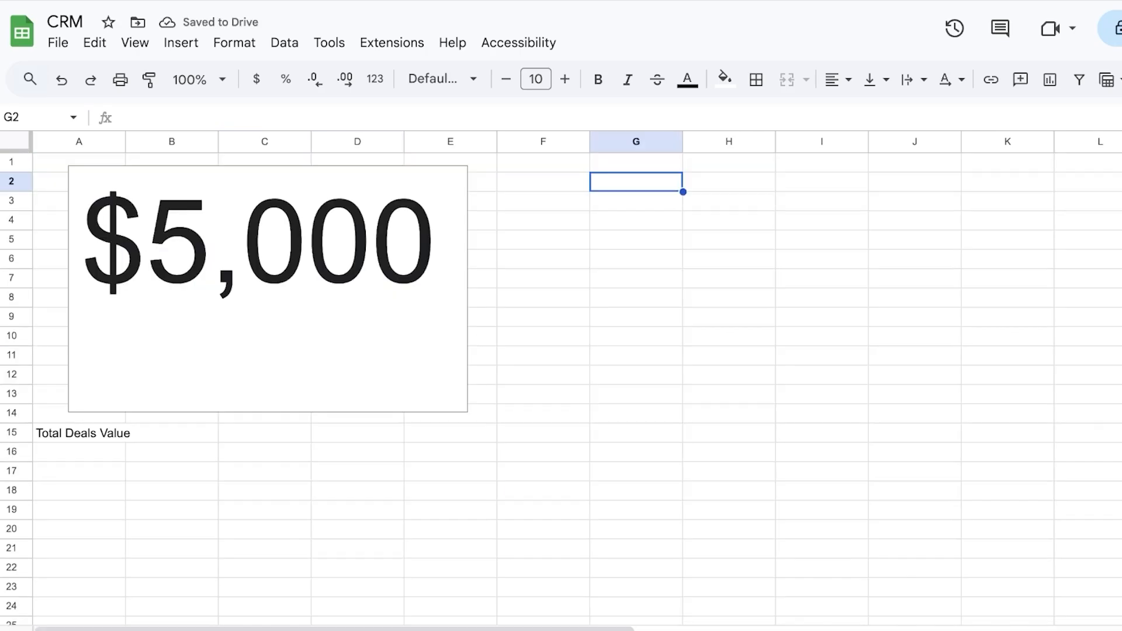
- Unfreeze the header row on the sheet holding the lead status count table and chart
click(935, 243)
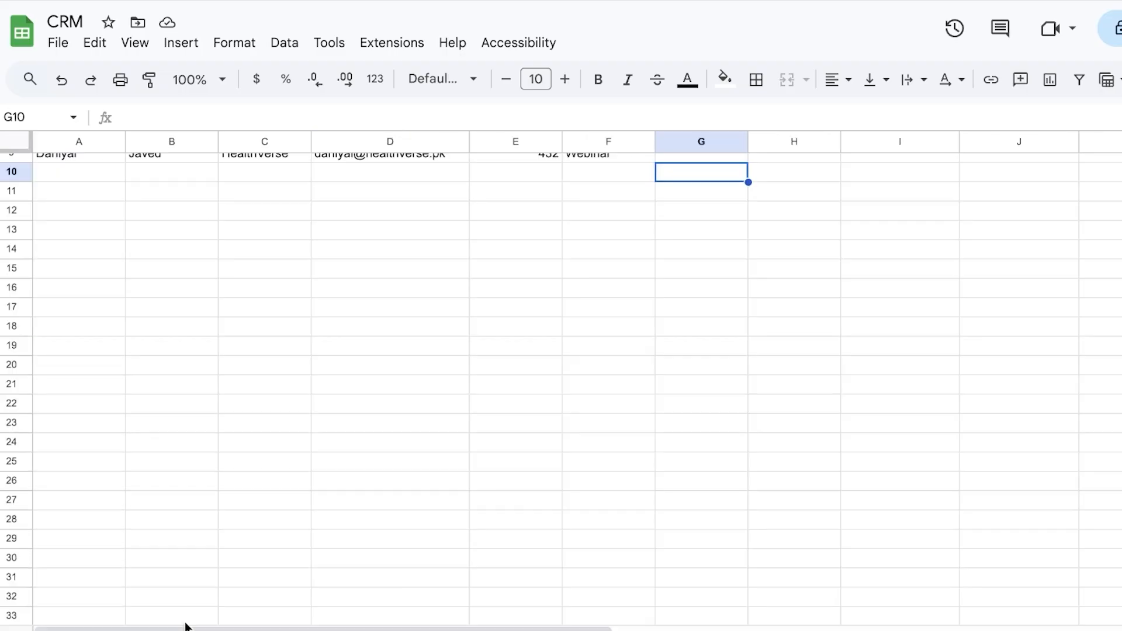
scroll(367, 334, up, 3)
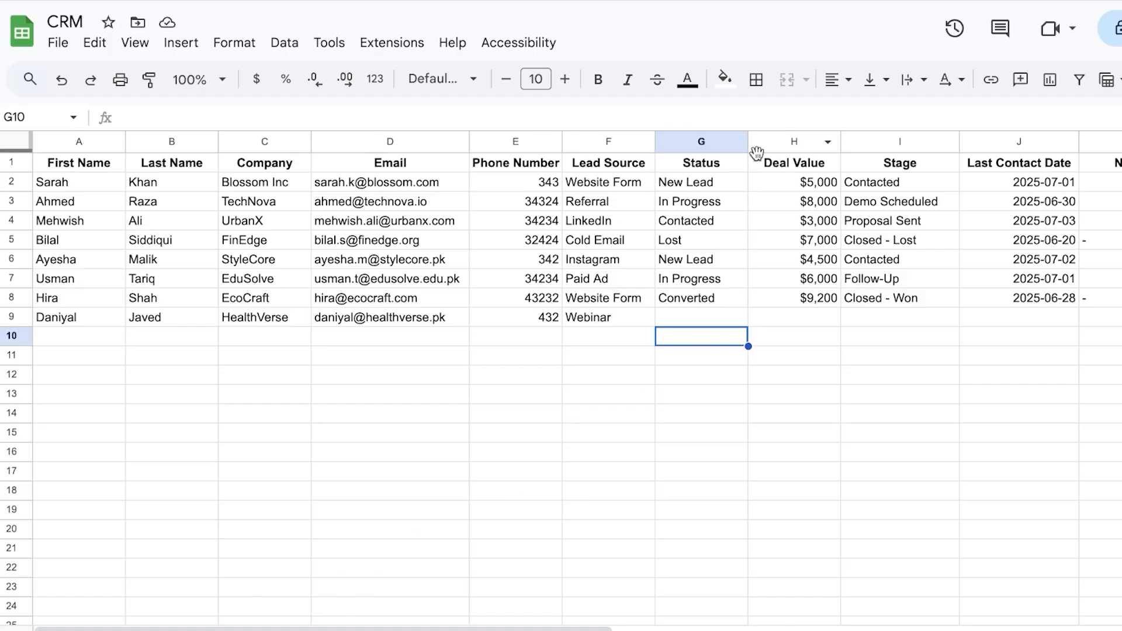
scroll(646, 334, down, 1)
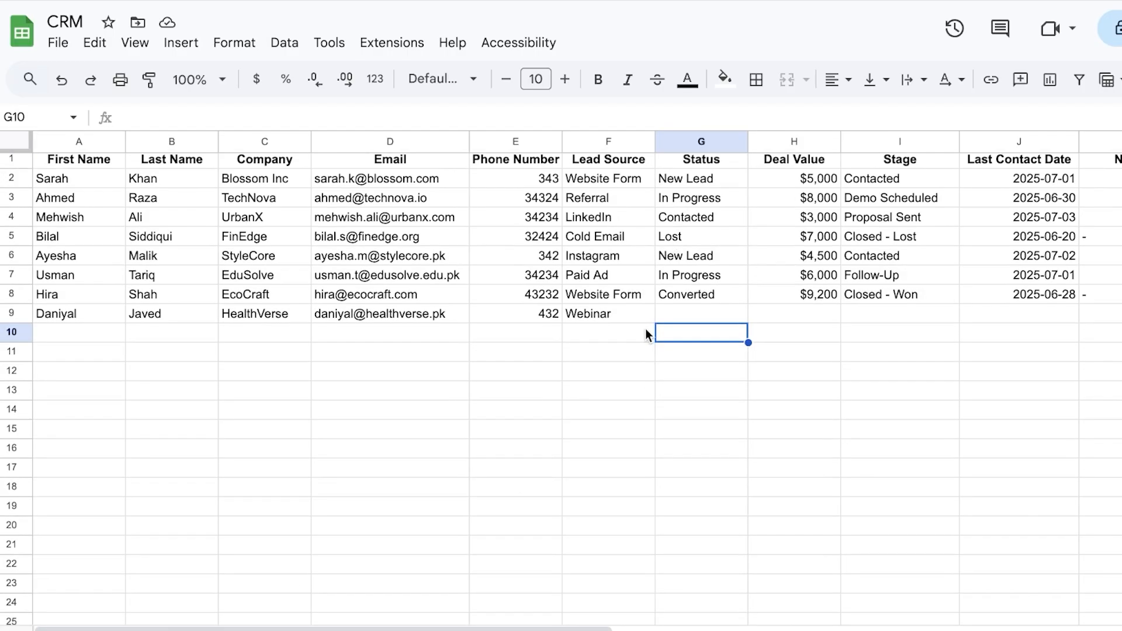
click(383, 630)
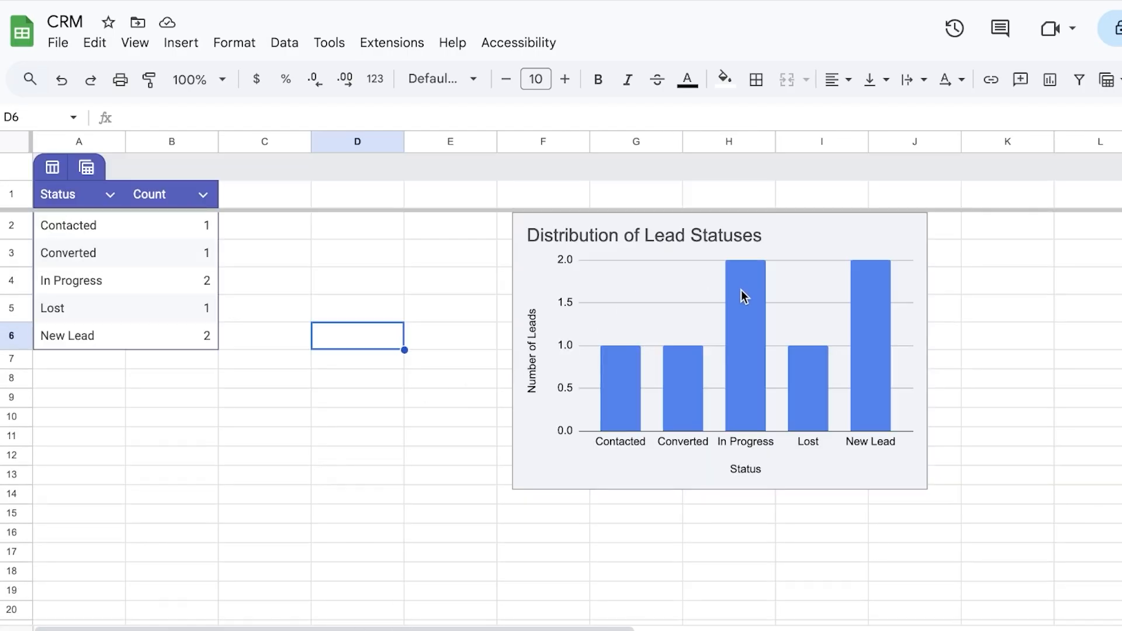
click(721, 226)
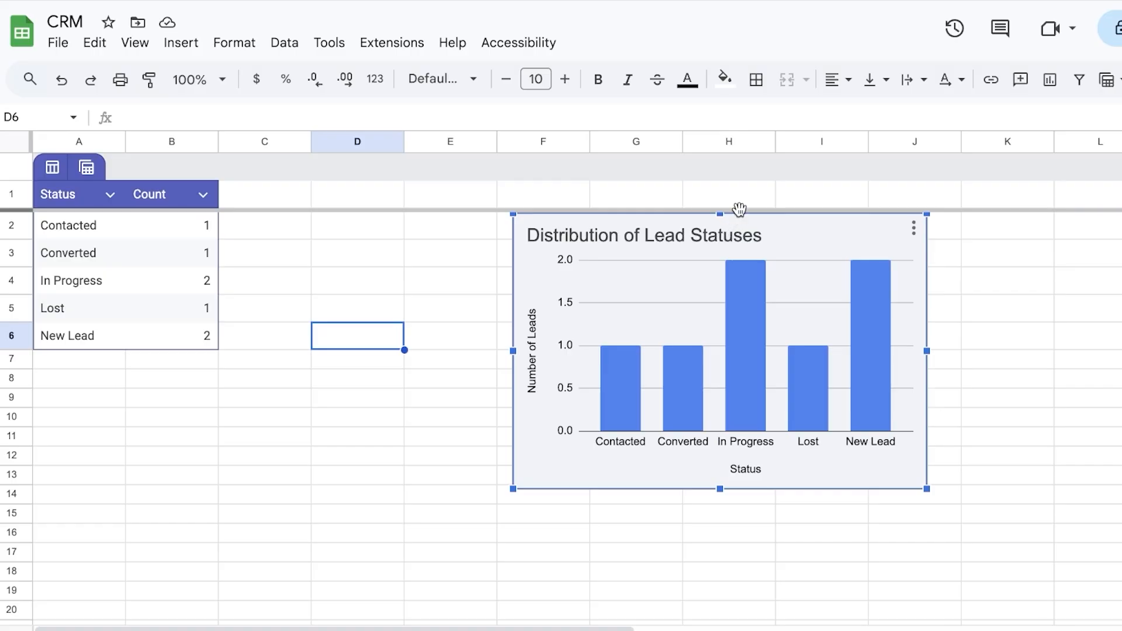
drag(740, 209, 1002, 140)
drag(383, 476, 345, 492)
scroll(260, 503, down, 9)
click(202, 405)
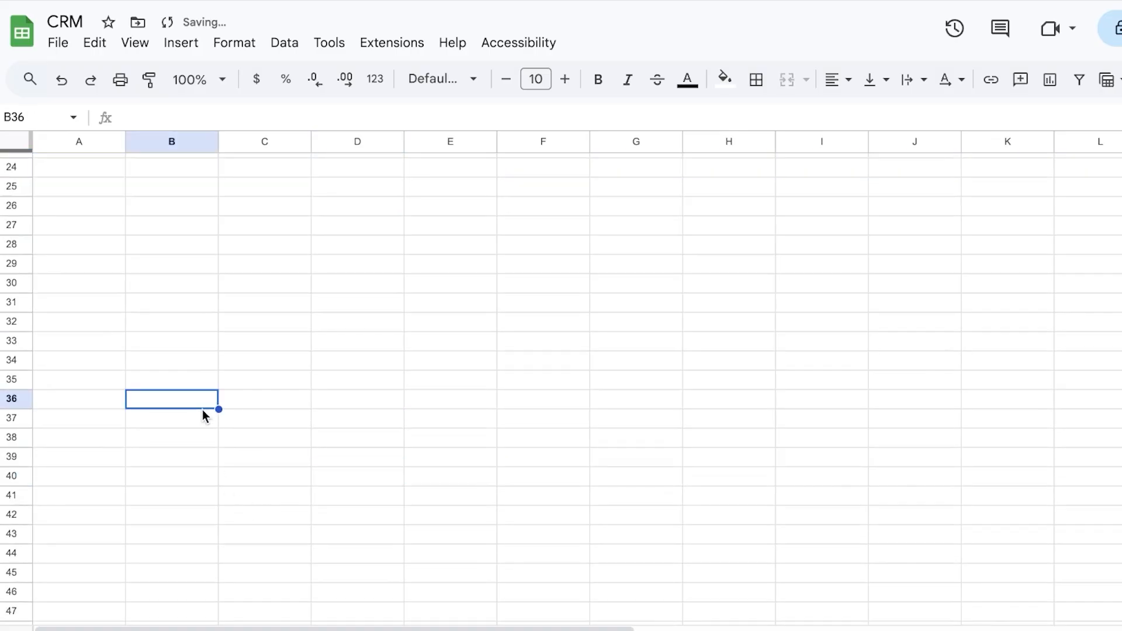
scroll(202, 411, up, 8)
scroll(196, 412, down, 3)
scroll(190, 413, up, 2)
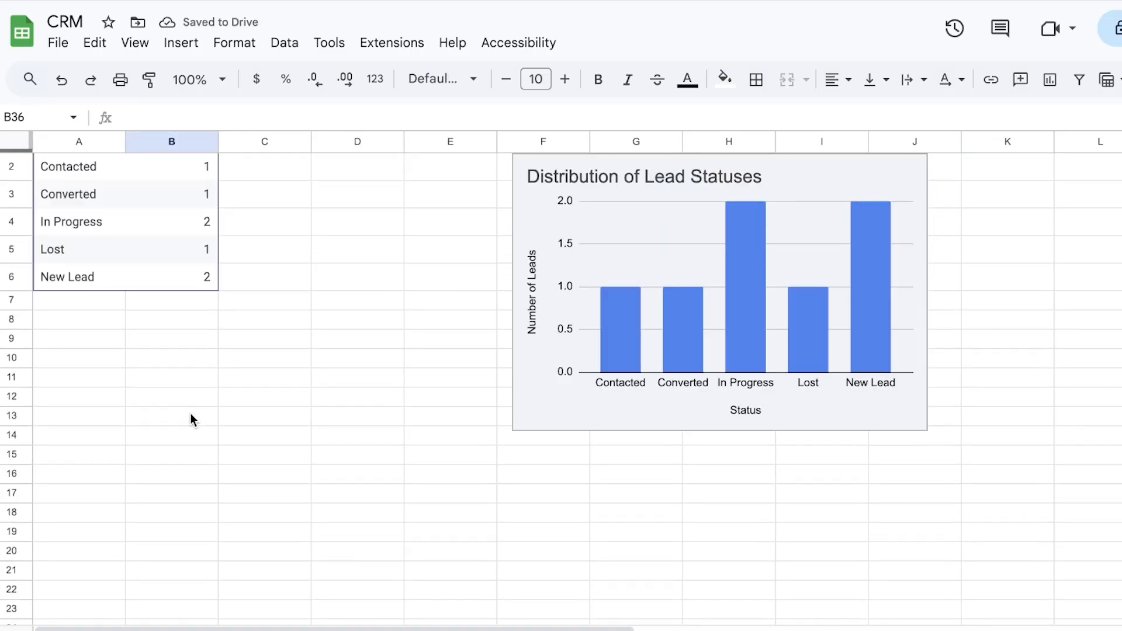
- Select the Stage column I1:I9 on the data sheet and ask Gemini to analyze this data
click(166, 619)
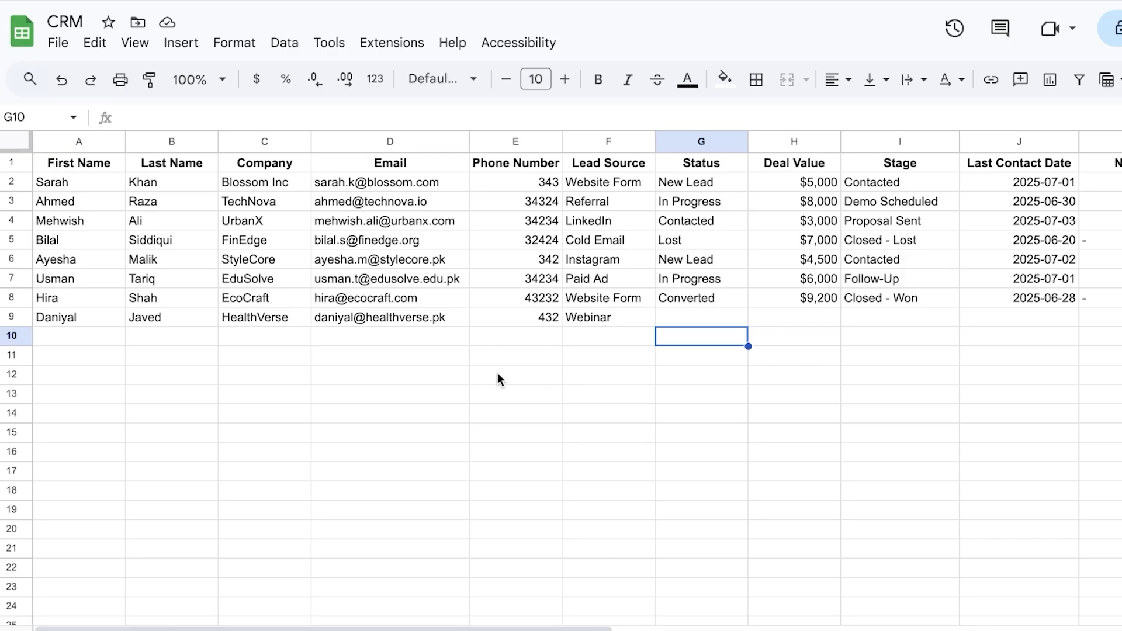
drag(701, 164, 714, 301)
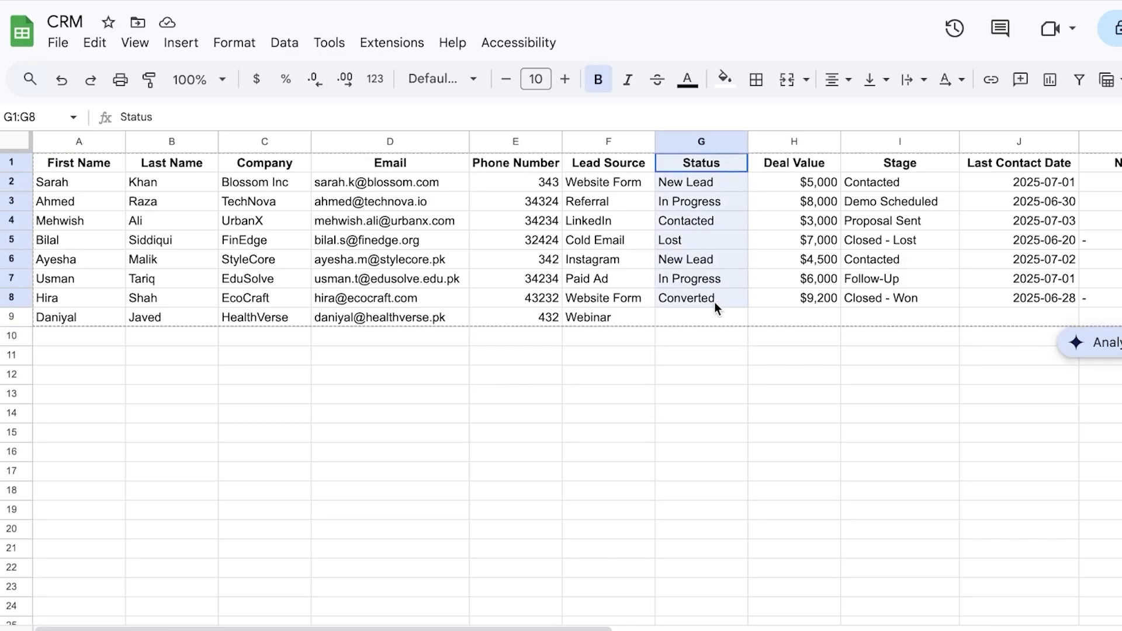
drag(904, 165, 916, 310)
click(911, 409)
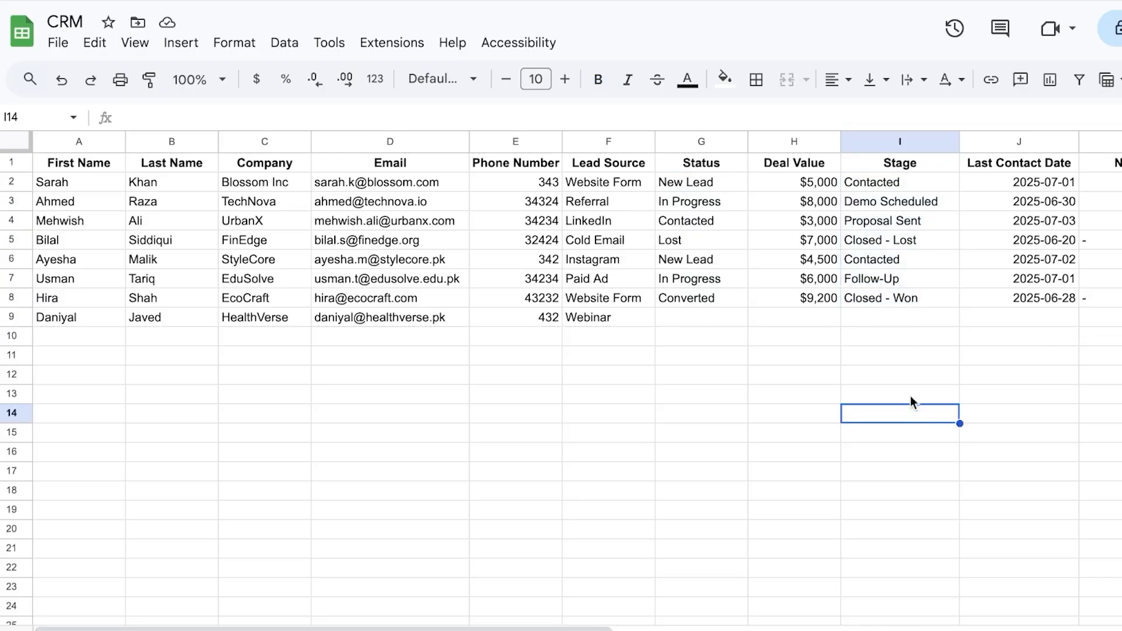
drag(895, 164, 896, 296)
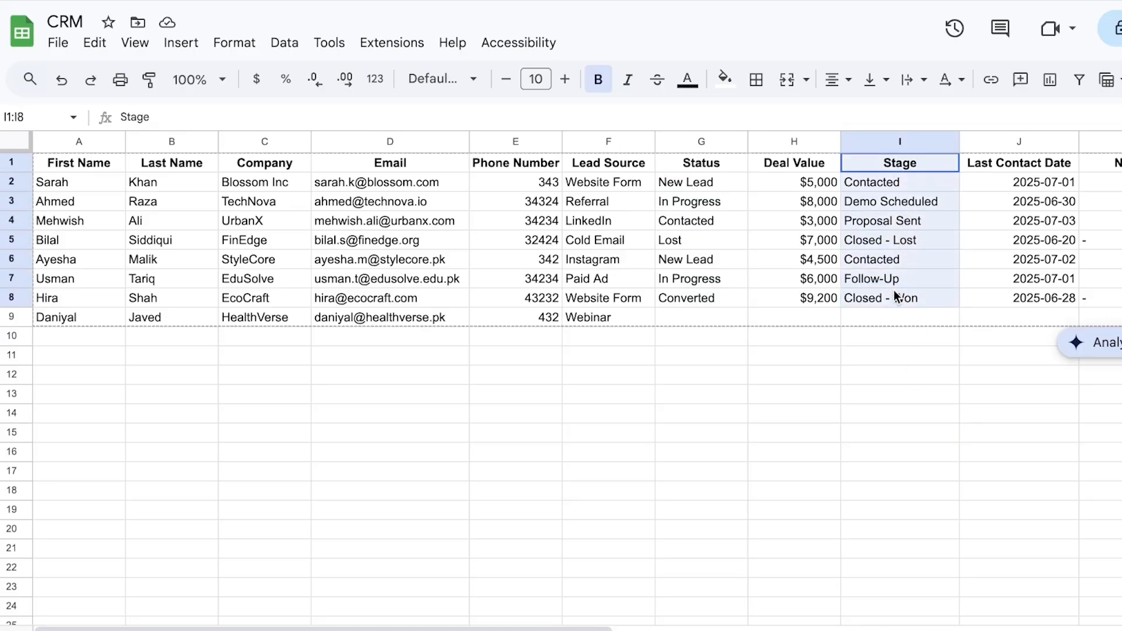
click(809, 400)
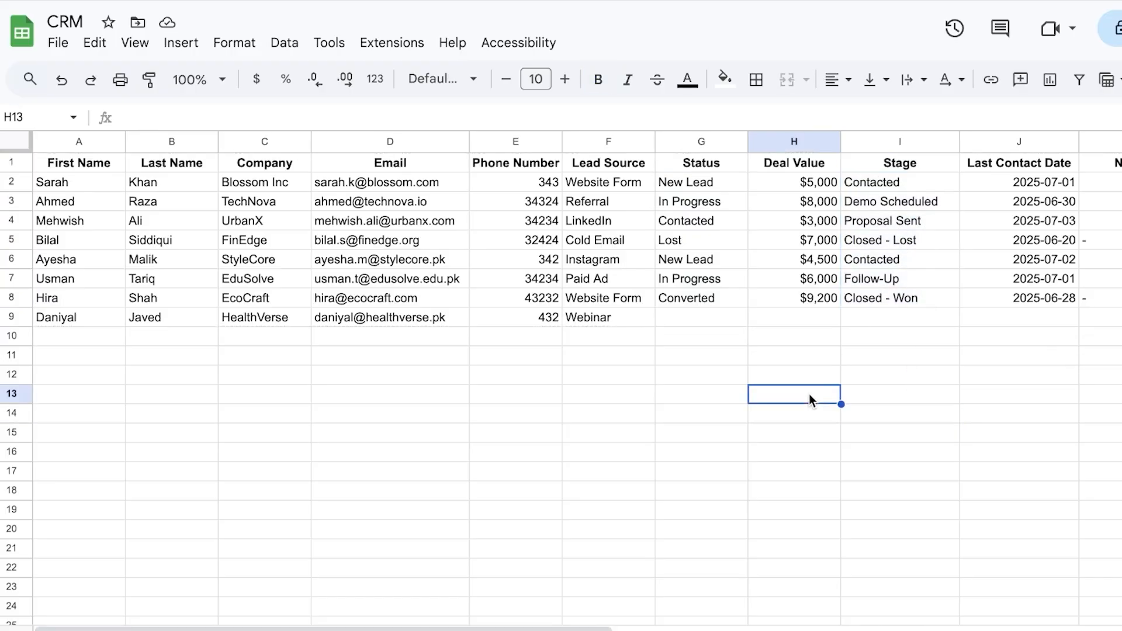
drag(947, 165, 922, 290)
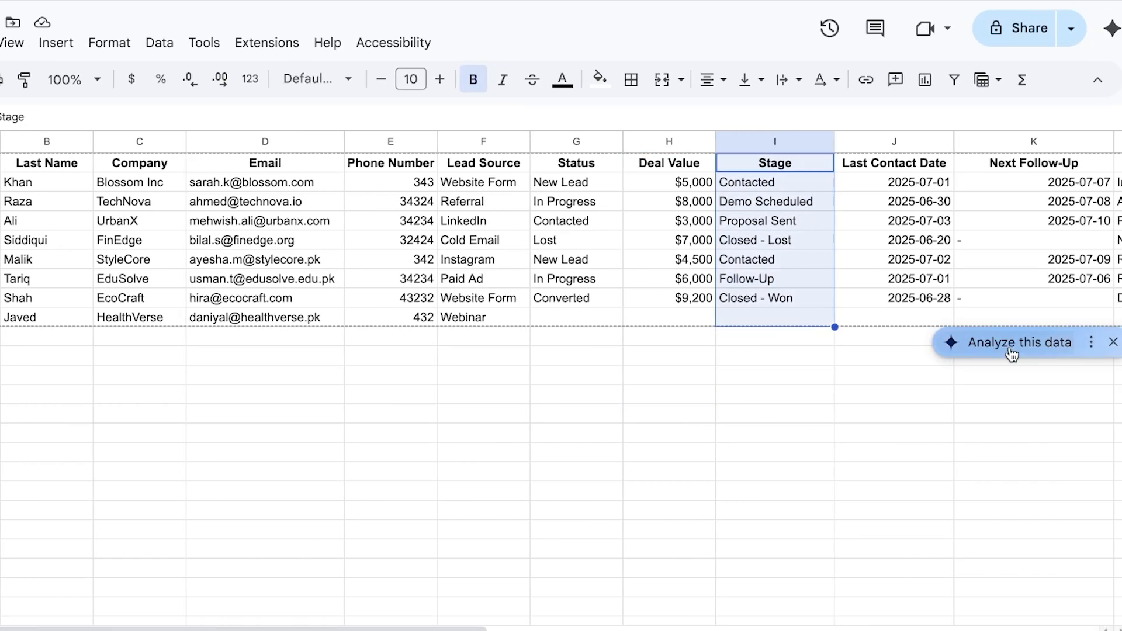
click(1012, 348)
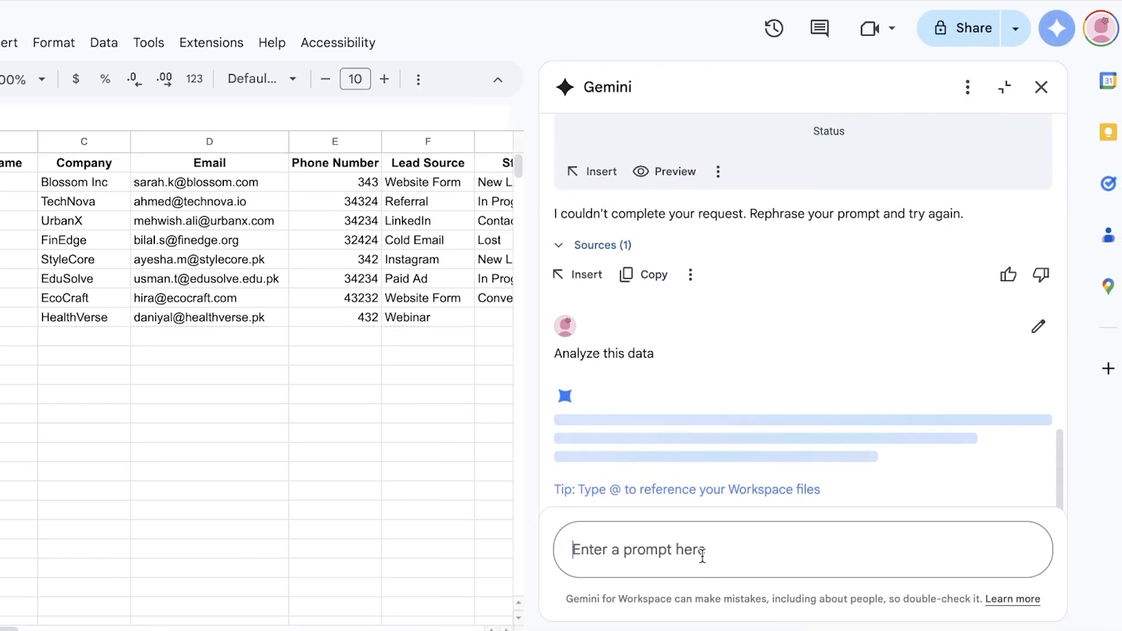
- Try asking Gemini to "create a chart" and specifying "bar chart" for the type, then close the assistant
text(create)
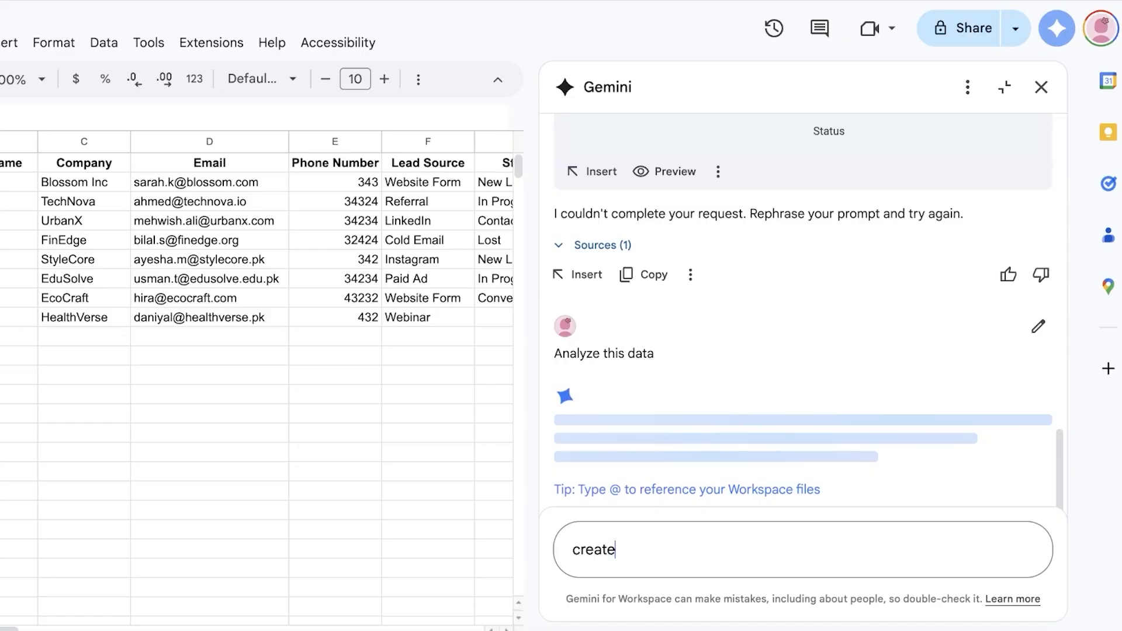
text( a chart)
key(Return)
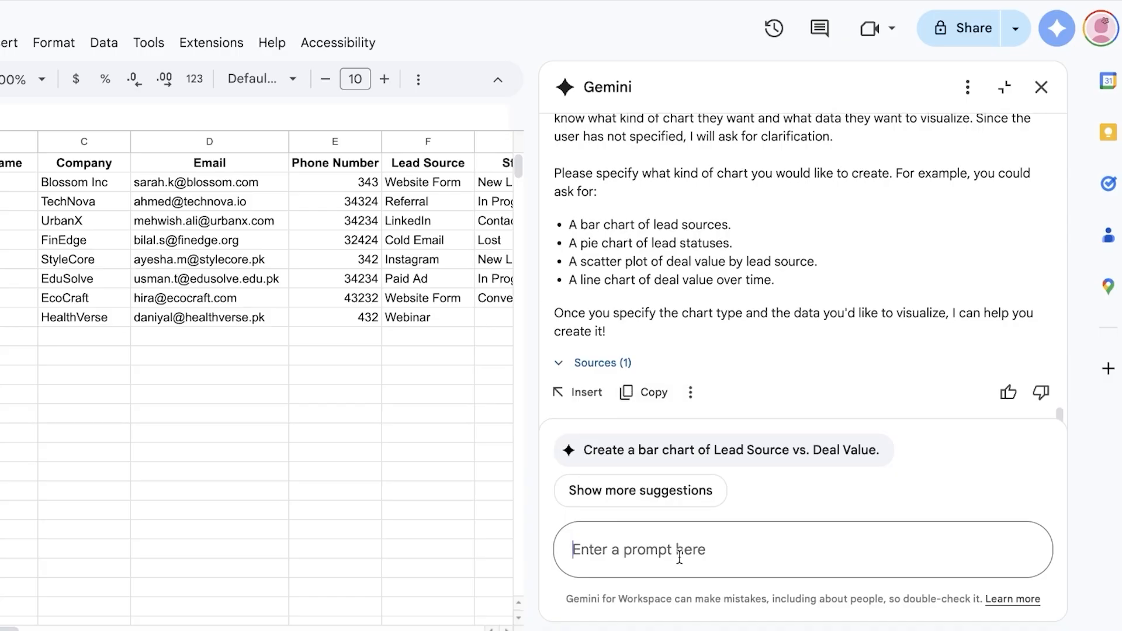
text(bar chart)
key(Return)
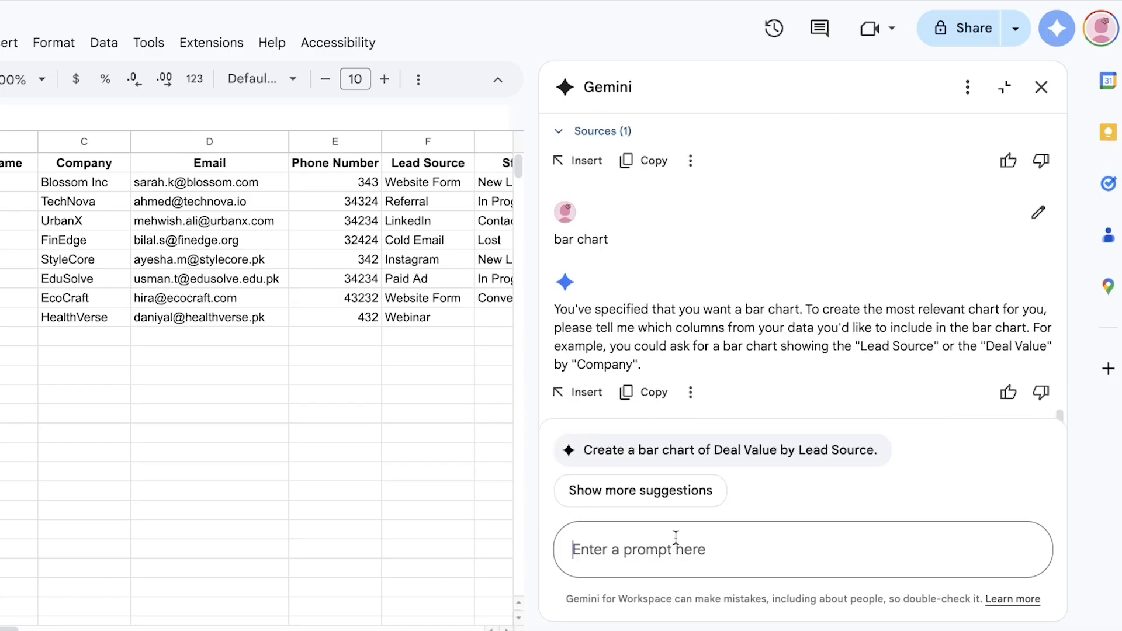
drag(789, 328, 1008, 345)
click(281, 345)
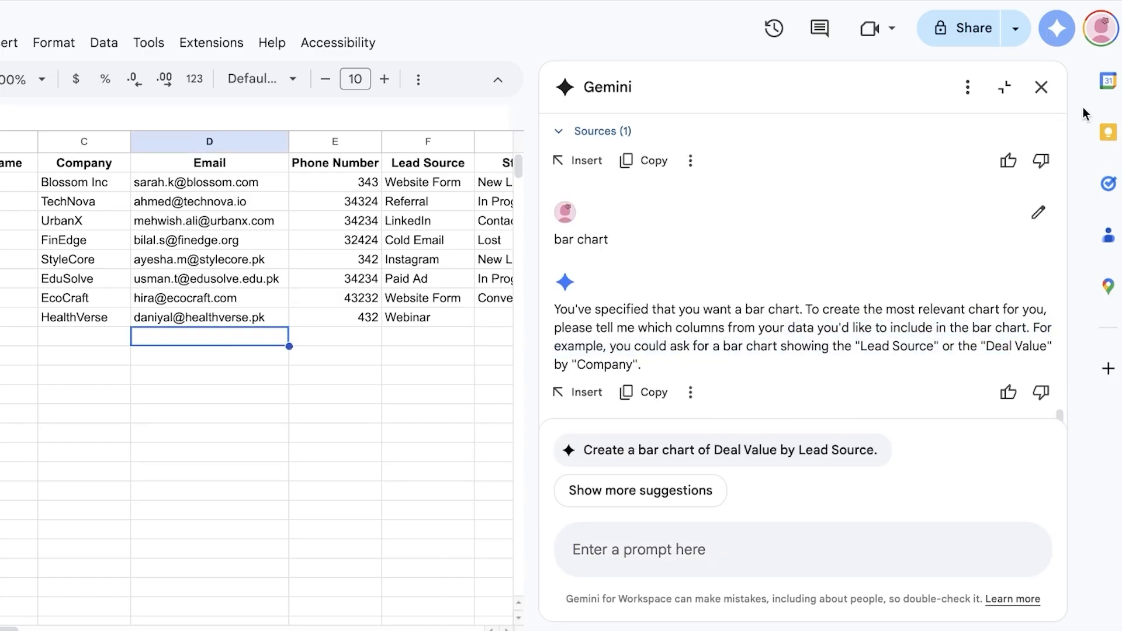
click(1041, 87)
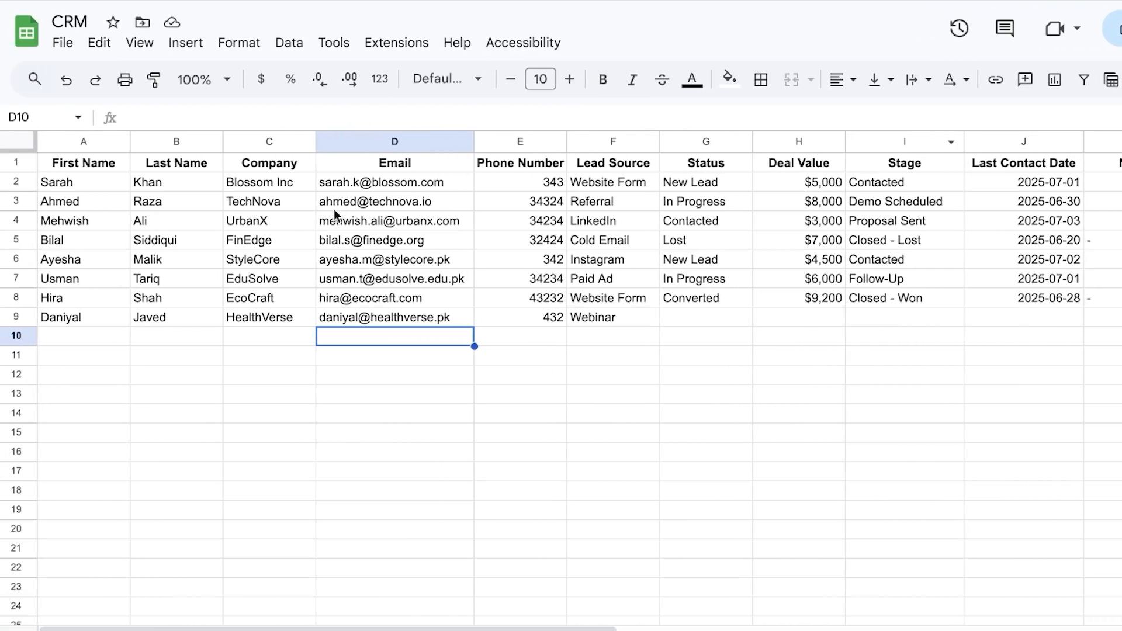
- Highlight the Next Follow-Up column from its header through row 8 (K1:K8) with a light yellow fill
mouse_move(169, 629)
mouse_down()
mouse_move(543, 629)
mouse_move(170, 629)
mouse_up()
drag(1020, 170, 966, 285)
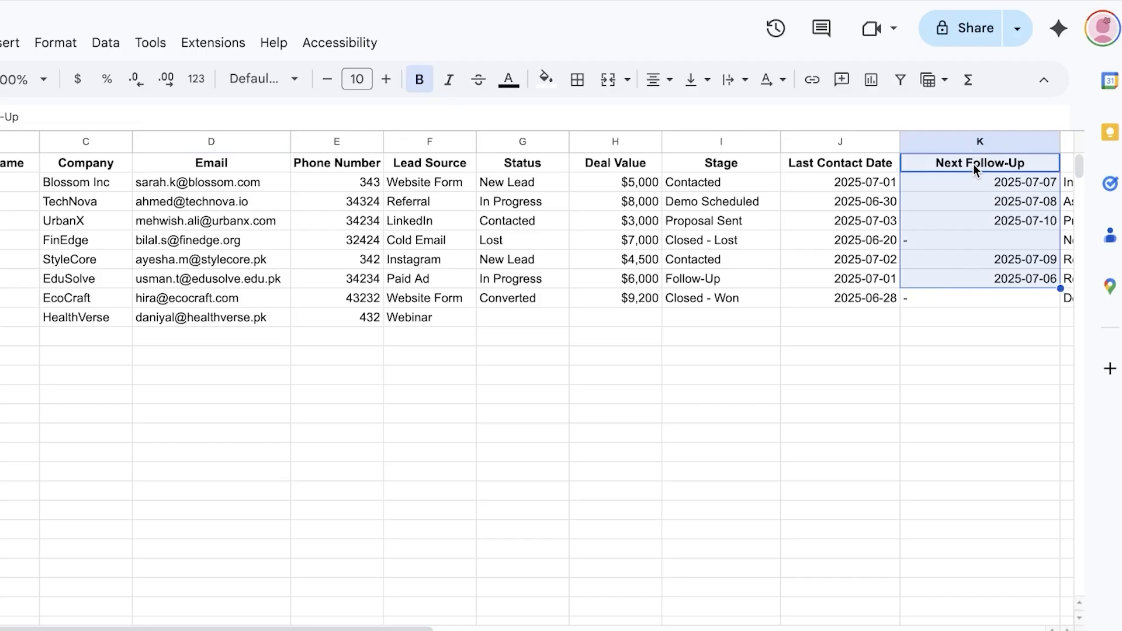
drag(973, 164, 984, 303)
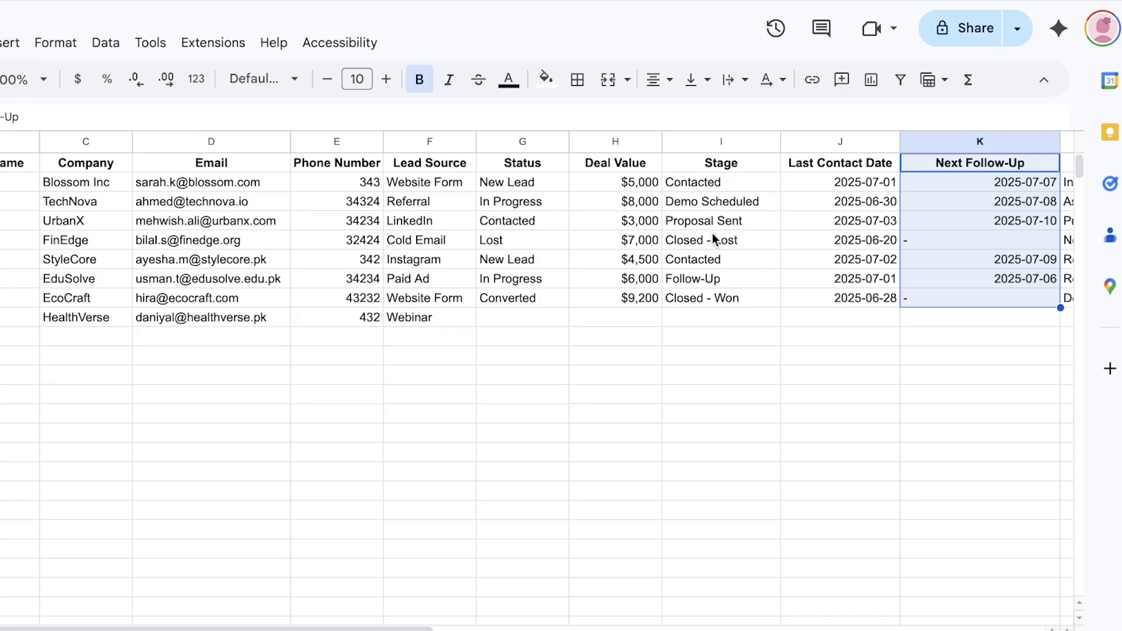
click(545, 79)
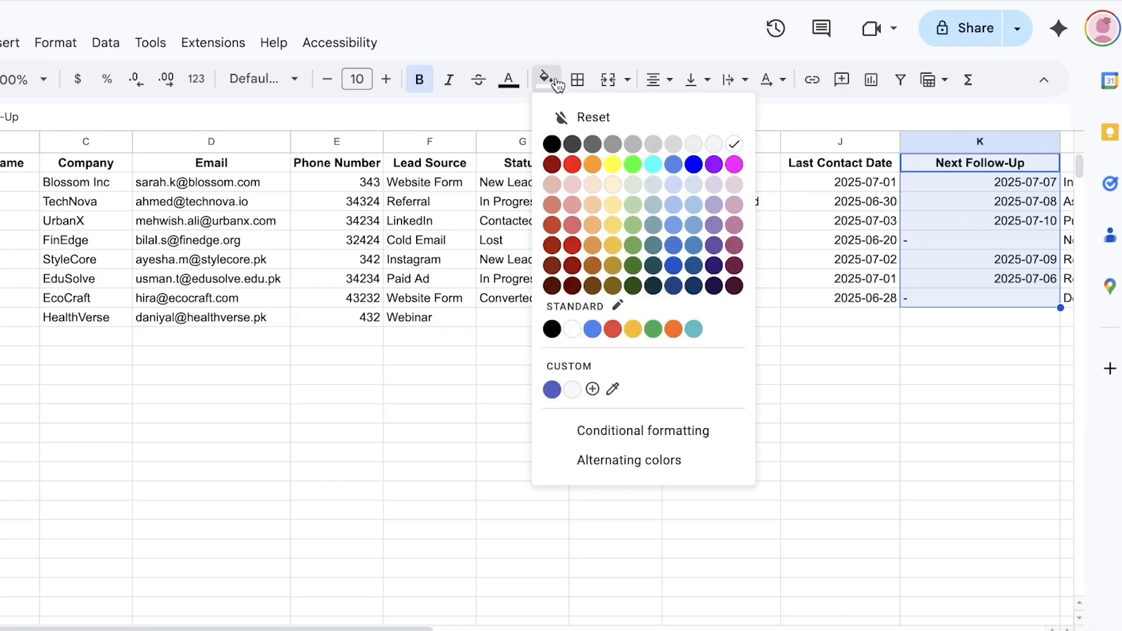
click(613, 206)
click(873, 435)
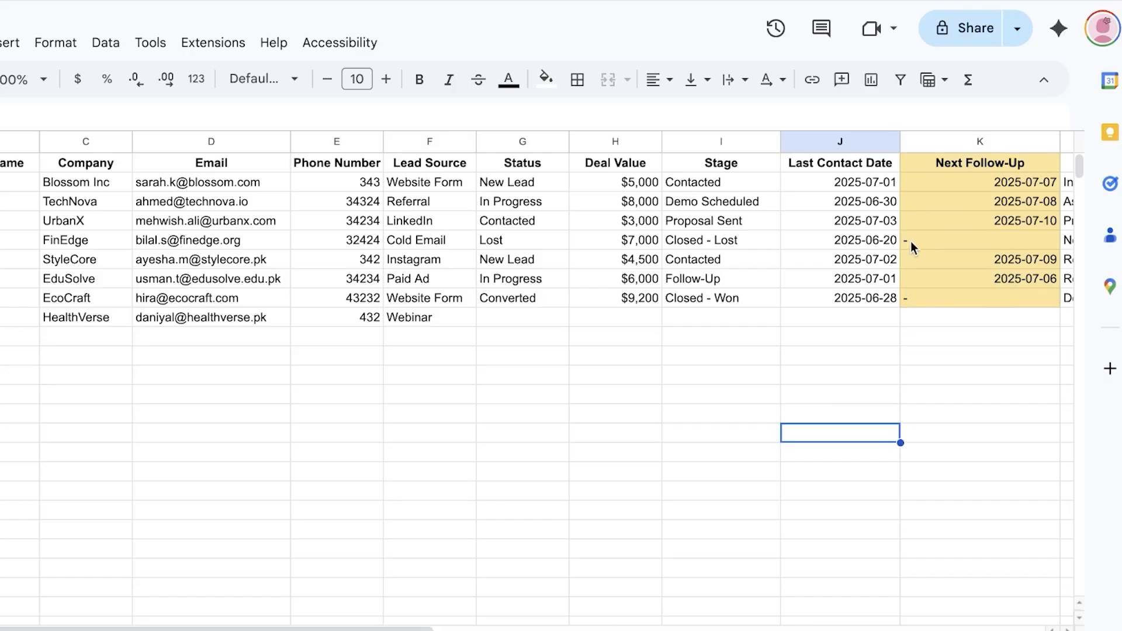
- Review the follow-up dates in K2:K4 and return to the sheet with the lead status count table and Distribution of Lead Statuses chart
click(974, 175)
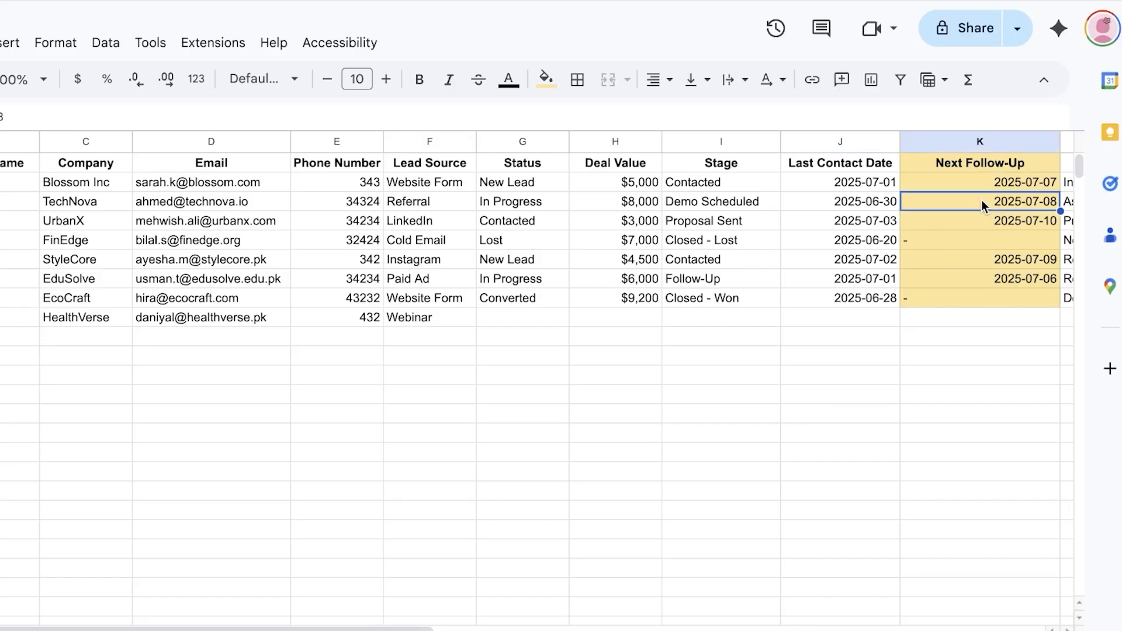
click(980, 205)
click(975, 227)
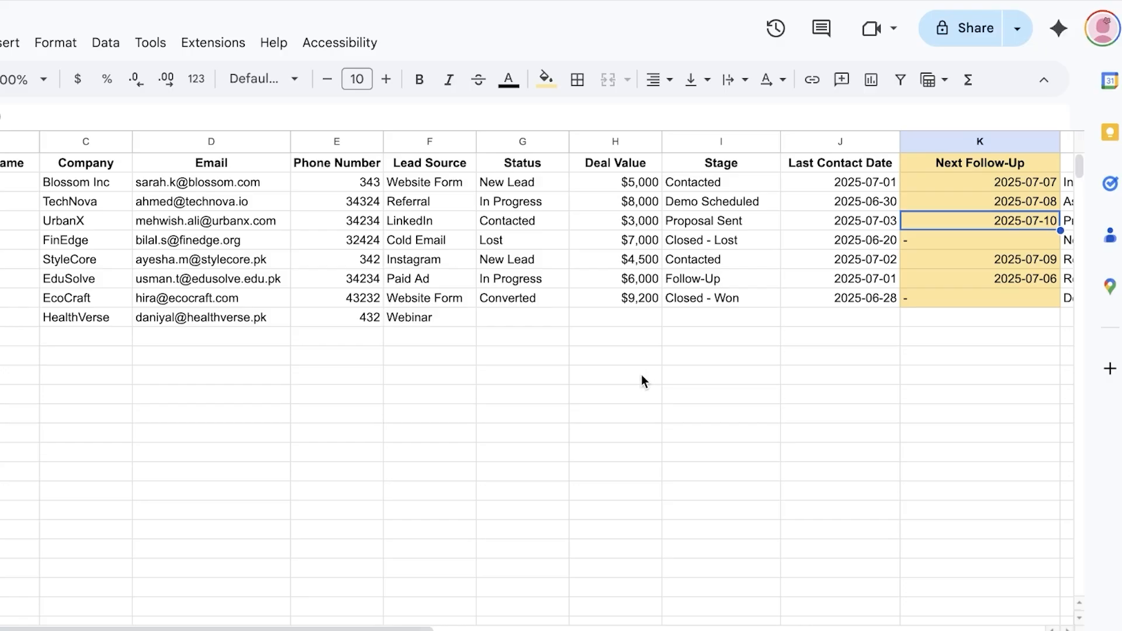
scroll(474, 428, down, 5)
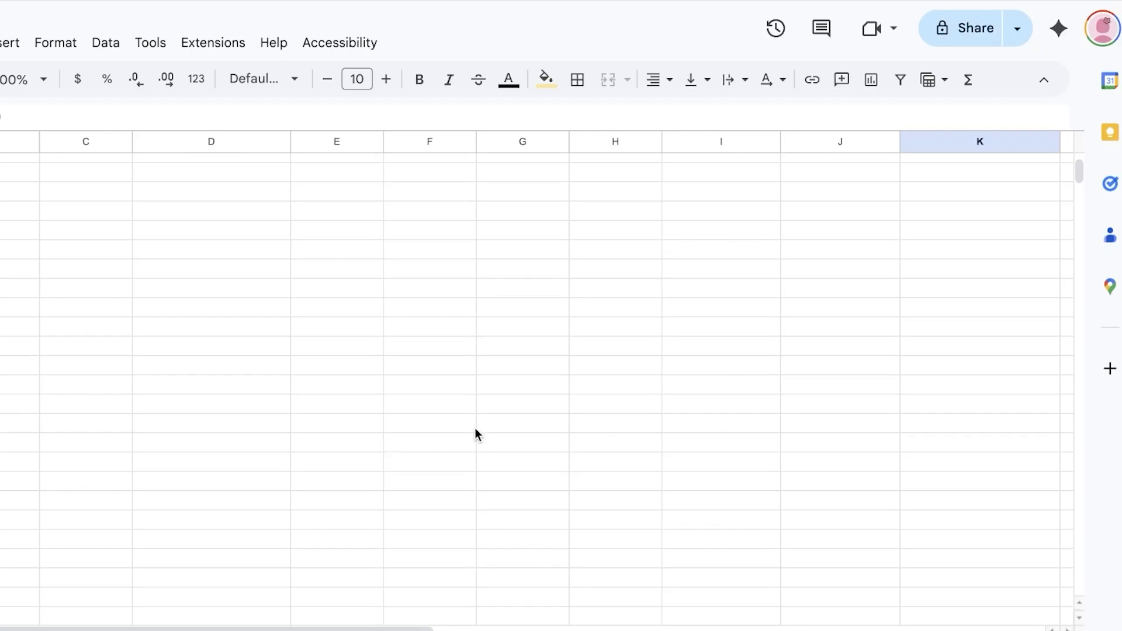
scroll(484, 422, up, 5)
click(456, 416)
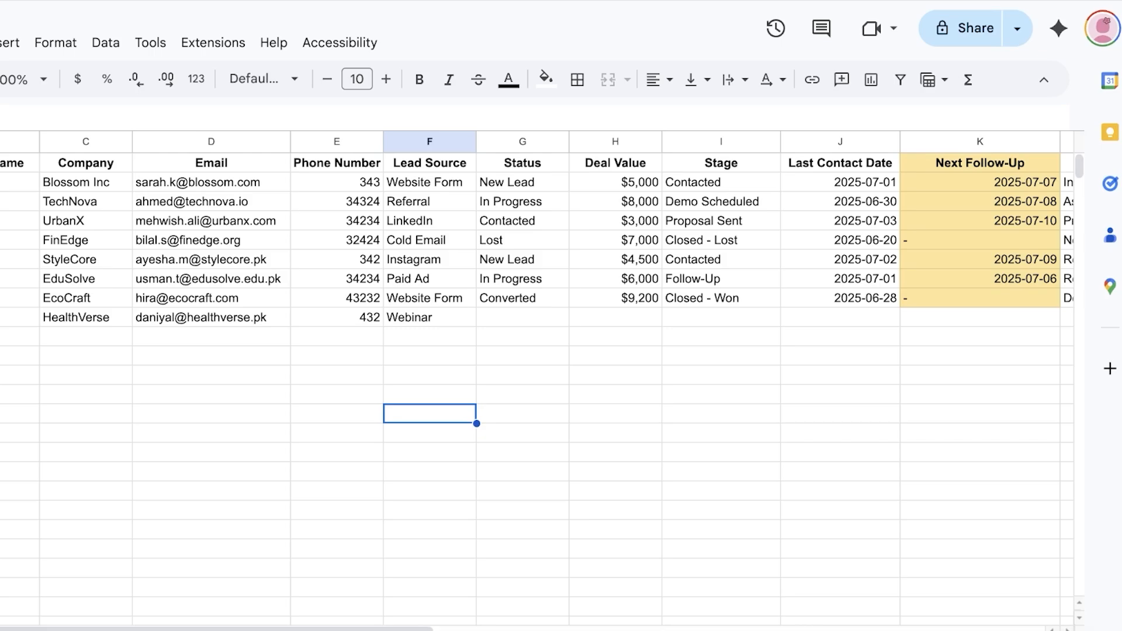
click(134, 474)
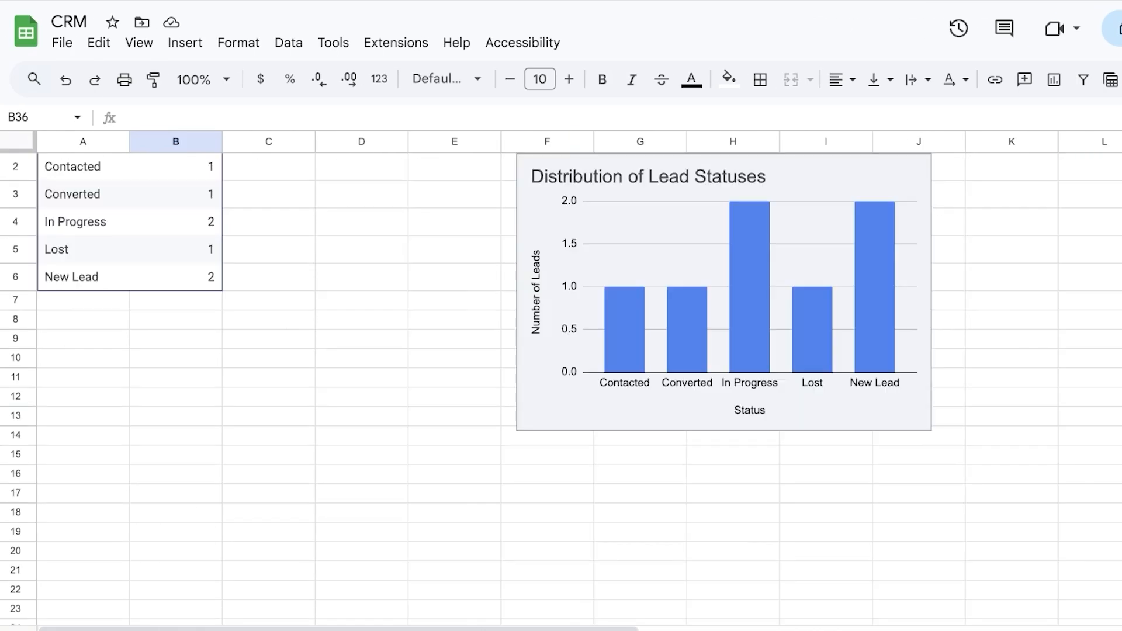